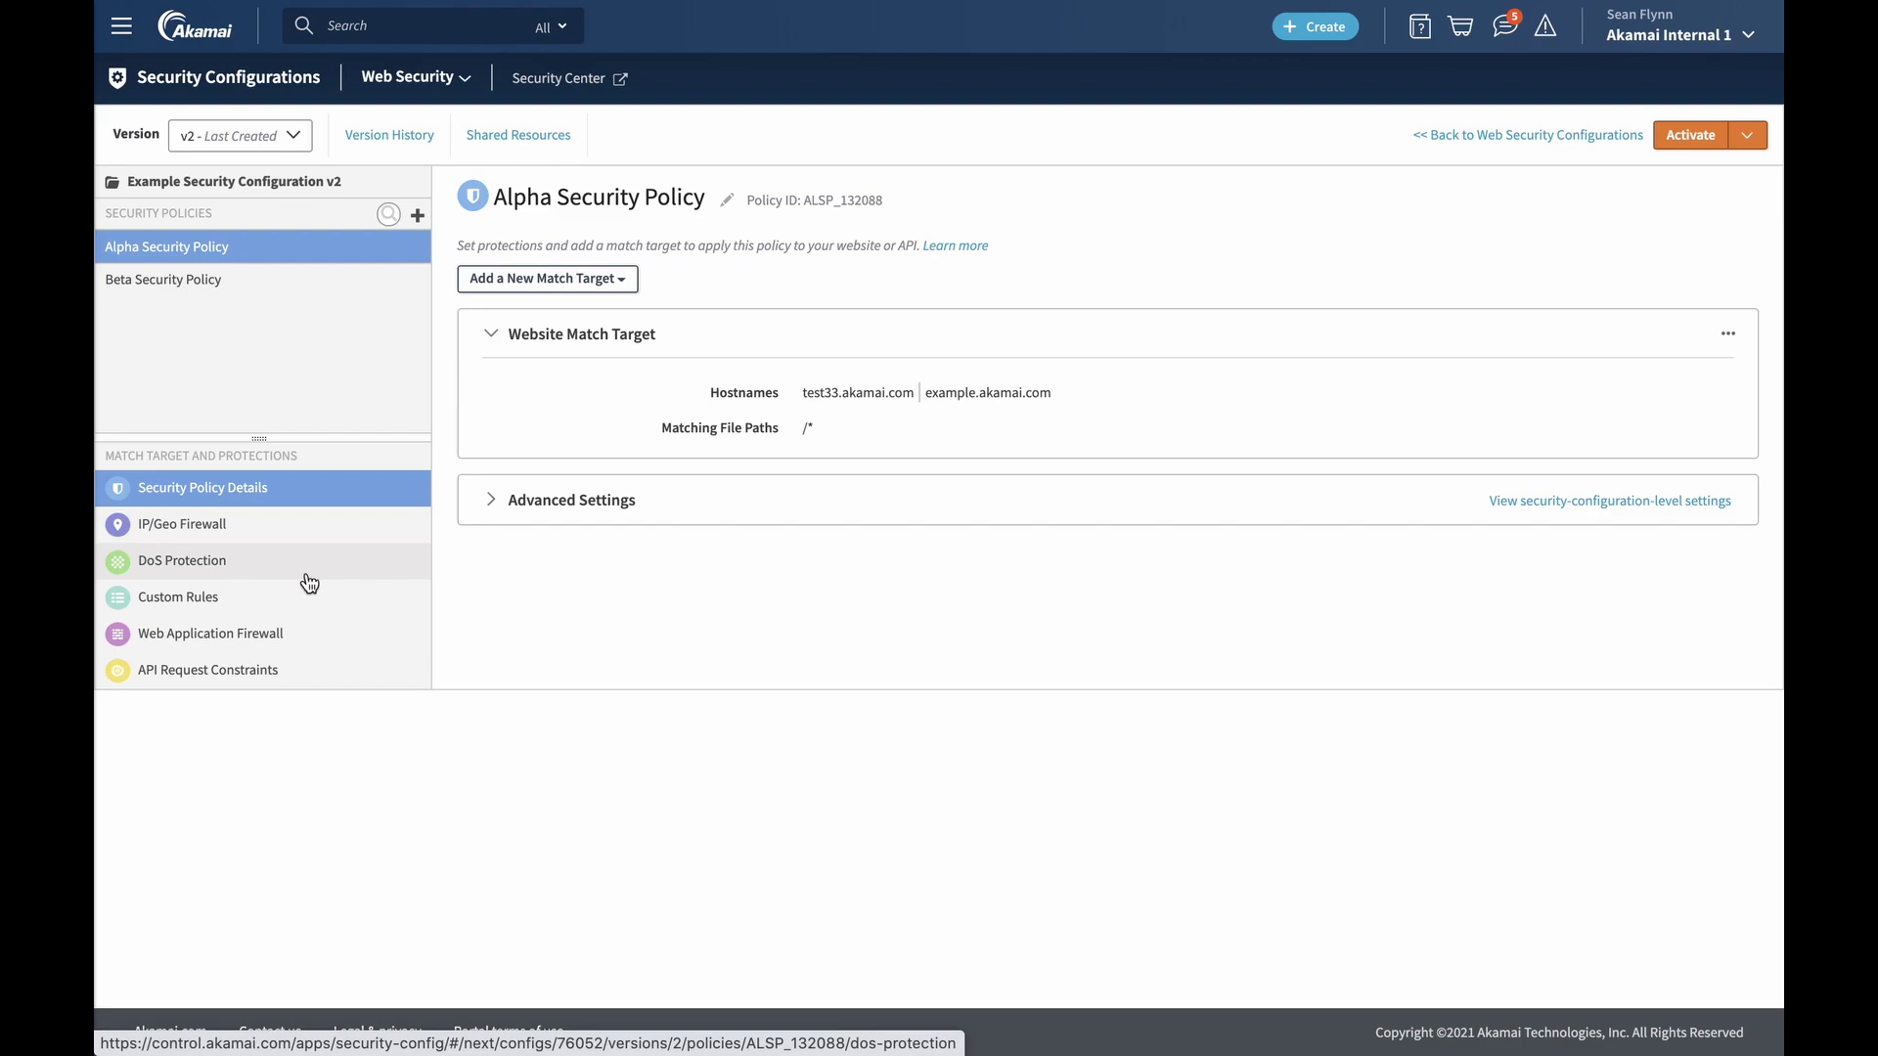
Open the Alpha Security Policy's DoS Protection settings and view the Rate Policies list in the shared resources.
{"action": "left_click", "coordinate": [173, 565]}
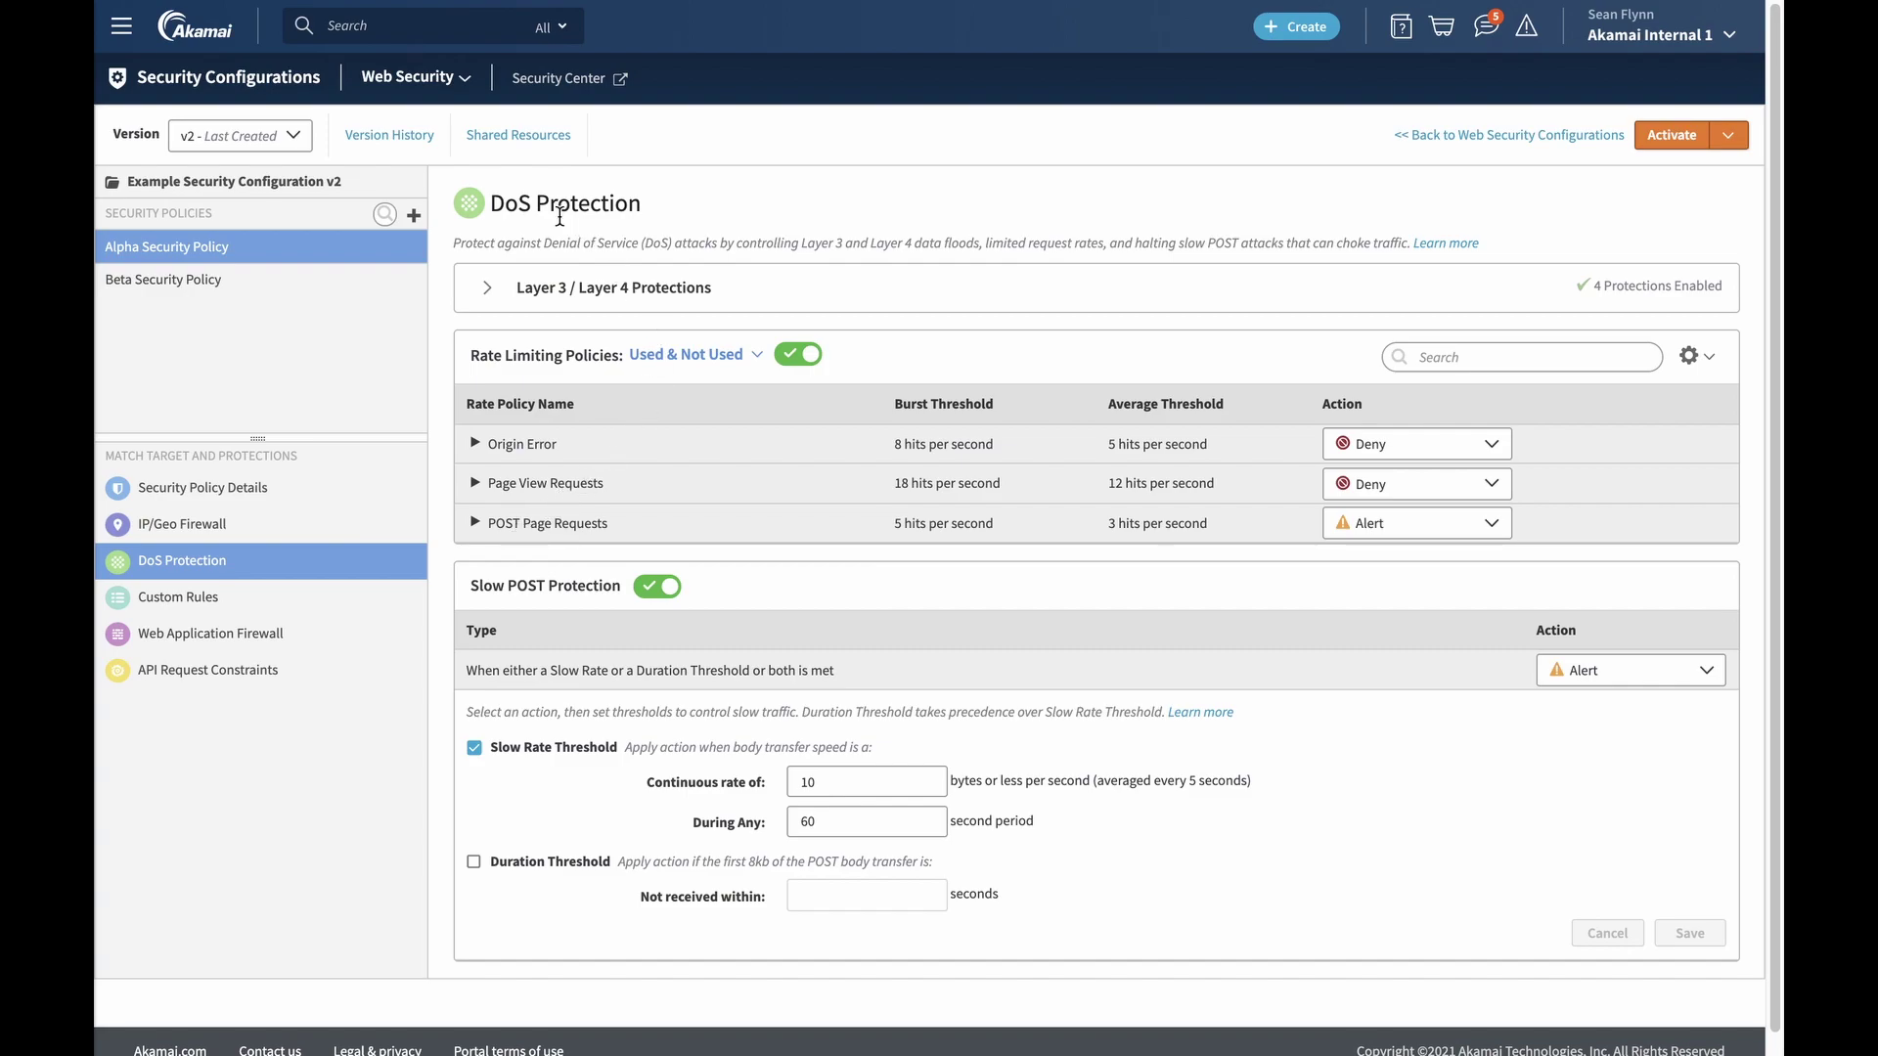
{"action": "left_click", "coordinate": [506, 132]}
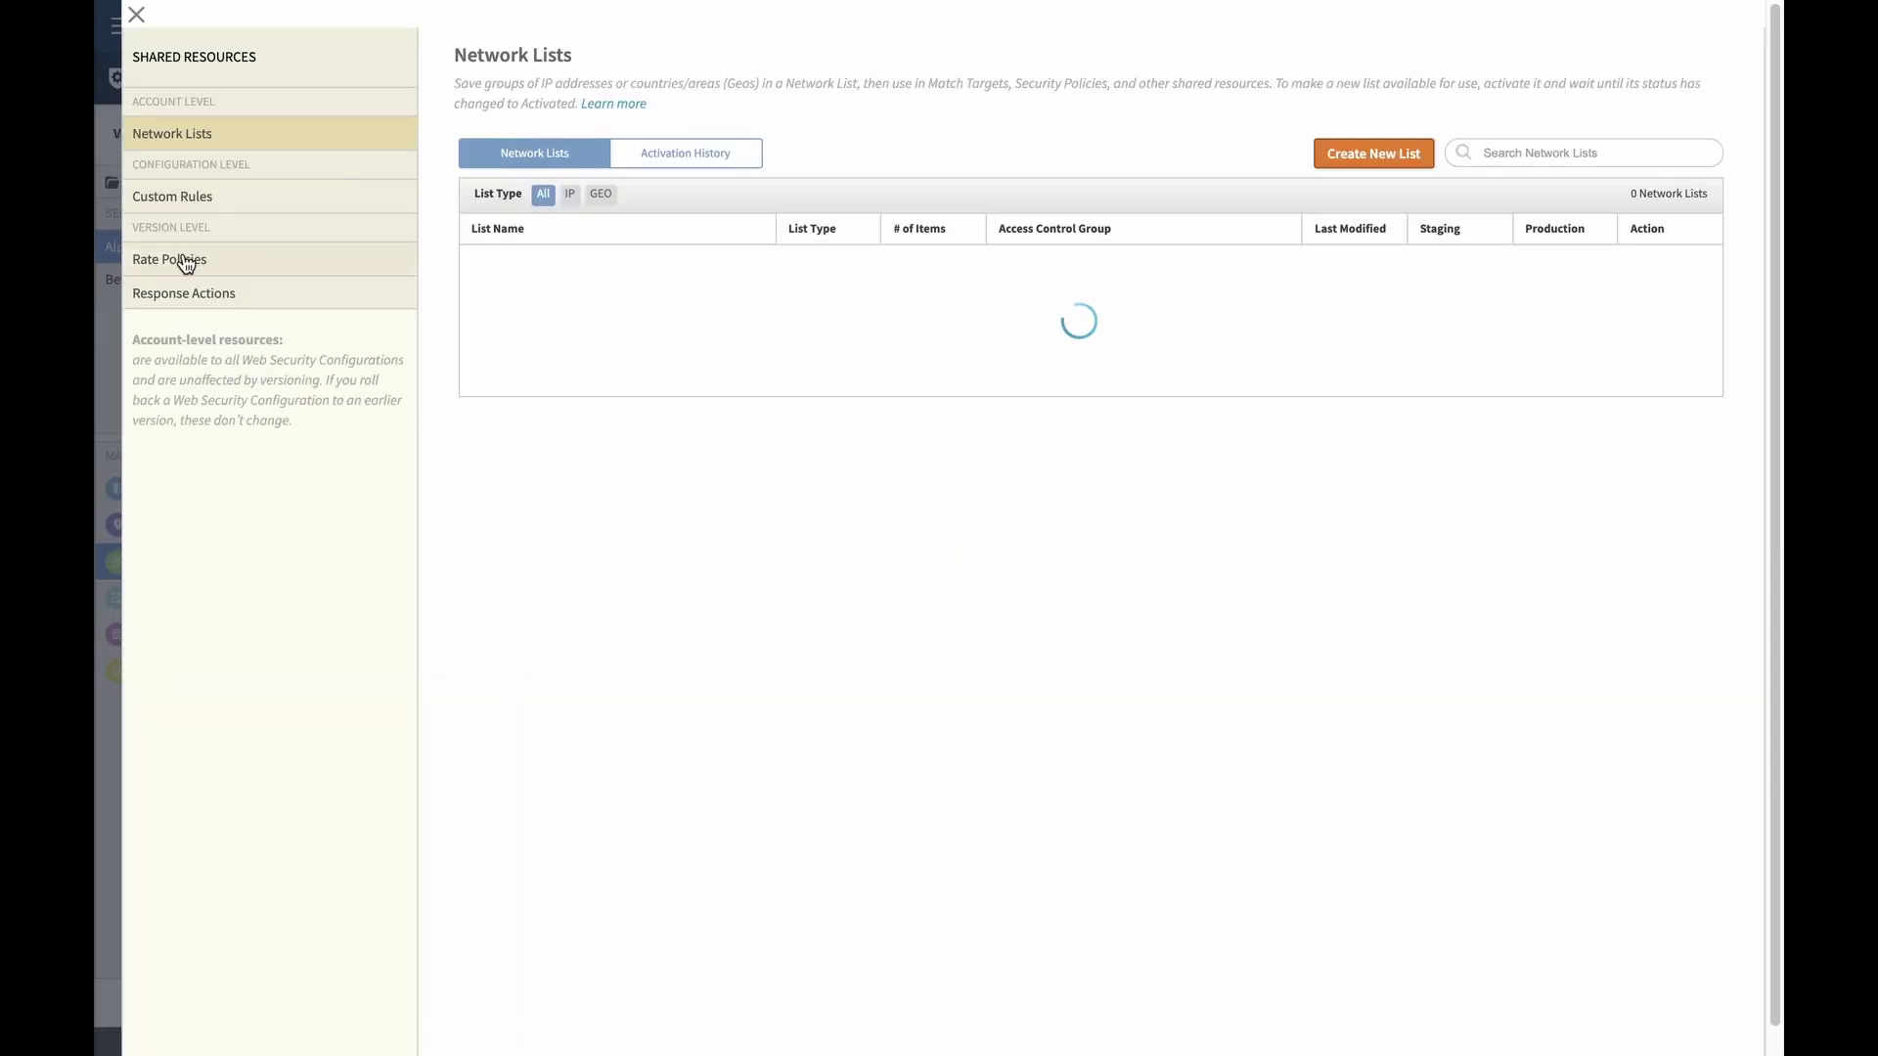
{"action": "left_click", "coordinate": [179, 262]}
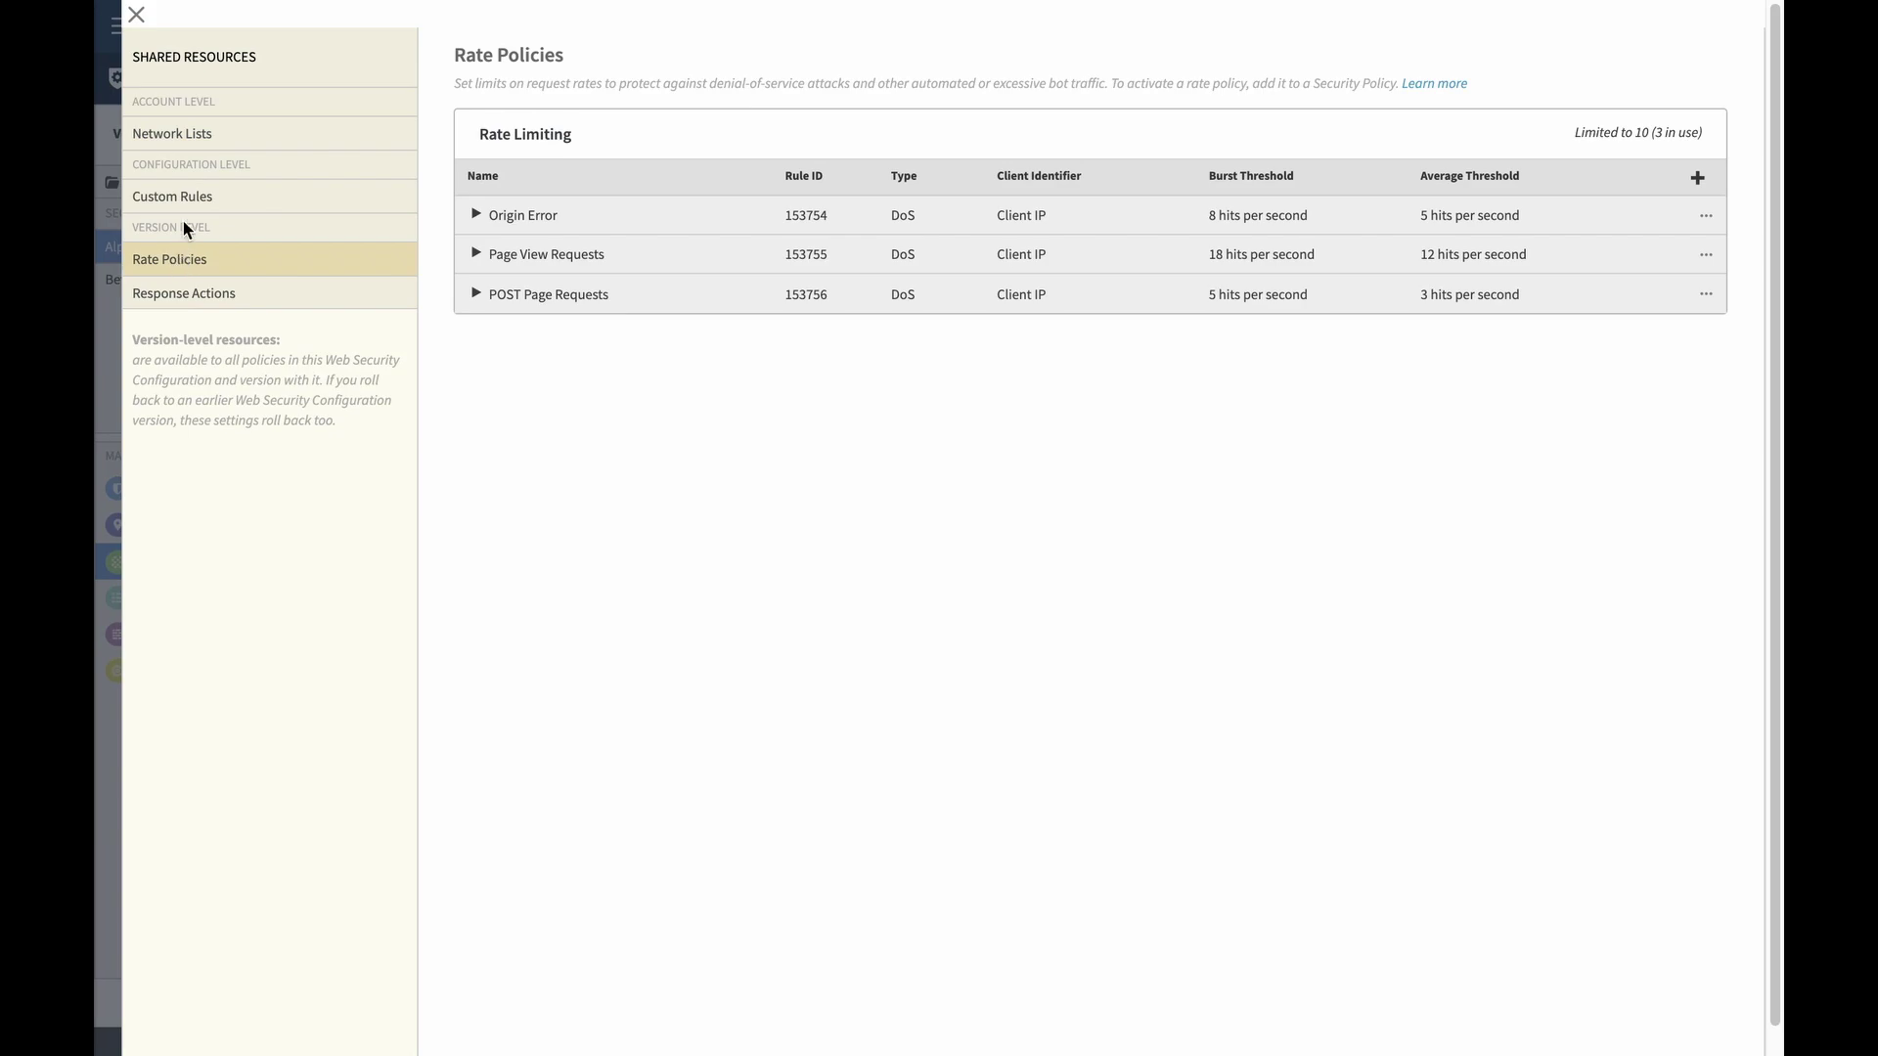
{"action": "left_click", "coordinate": [138, 16]}
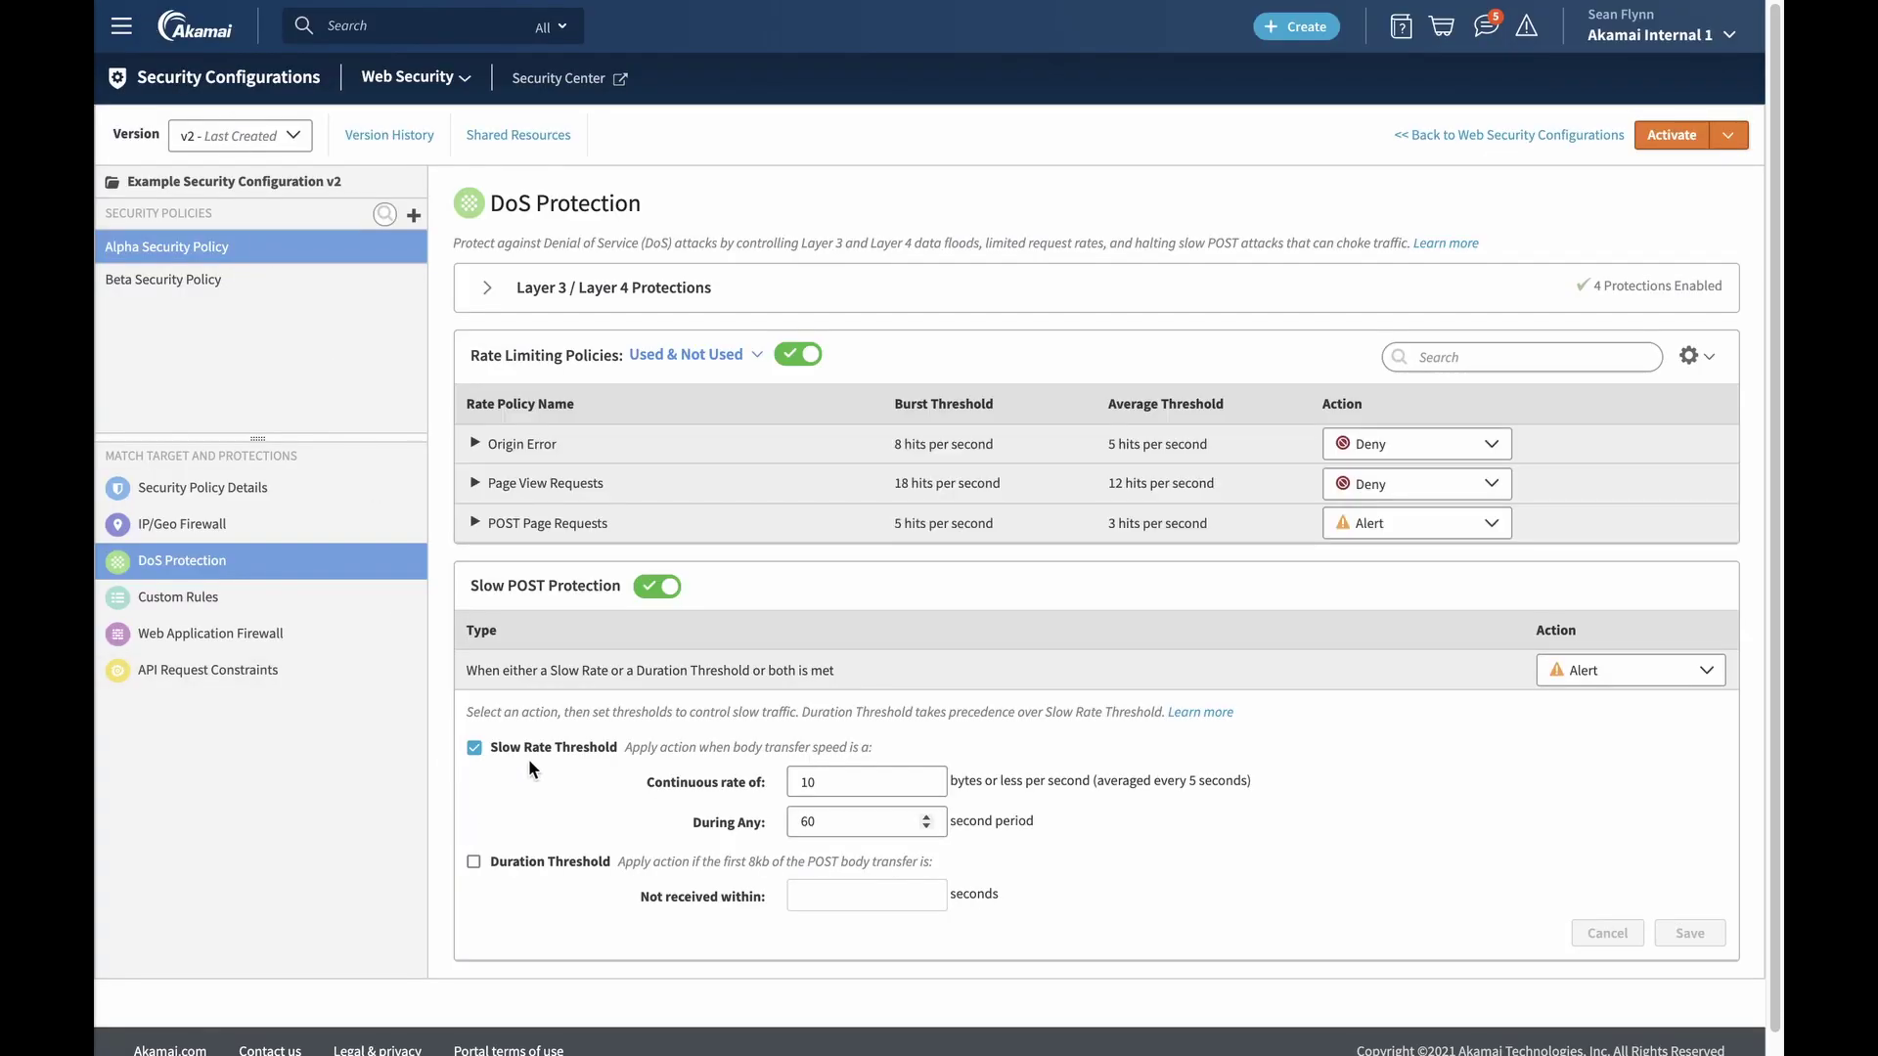
Open rate policy management from the DoS Protection page and inspect the settings of the Origin Error policy.
{"action": "left_click", "coordinate": [1690, 356]}
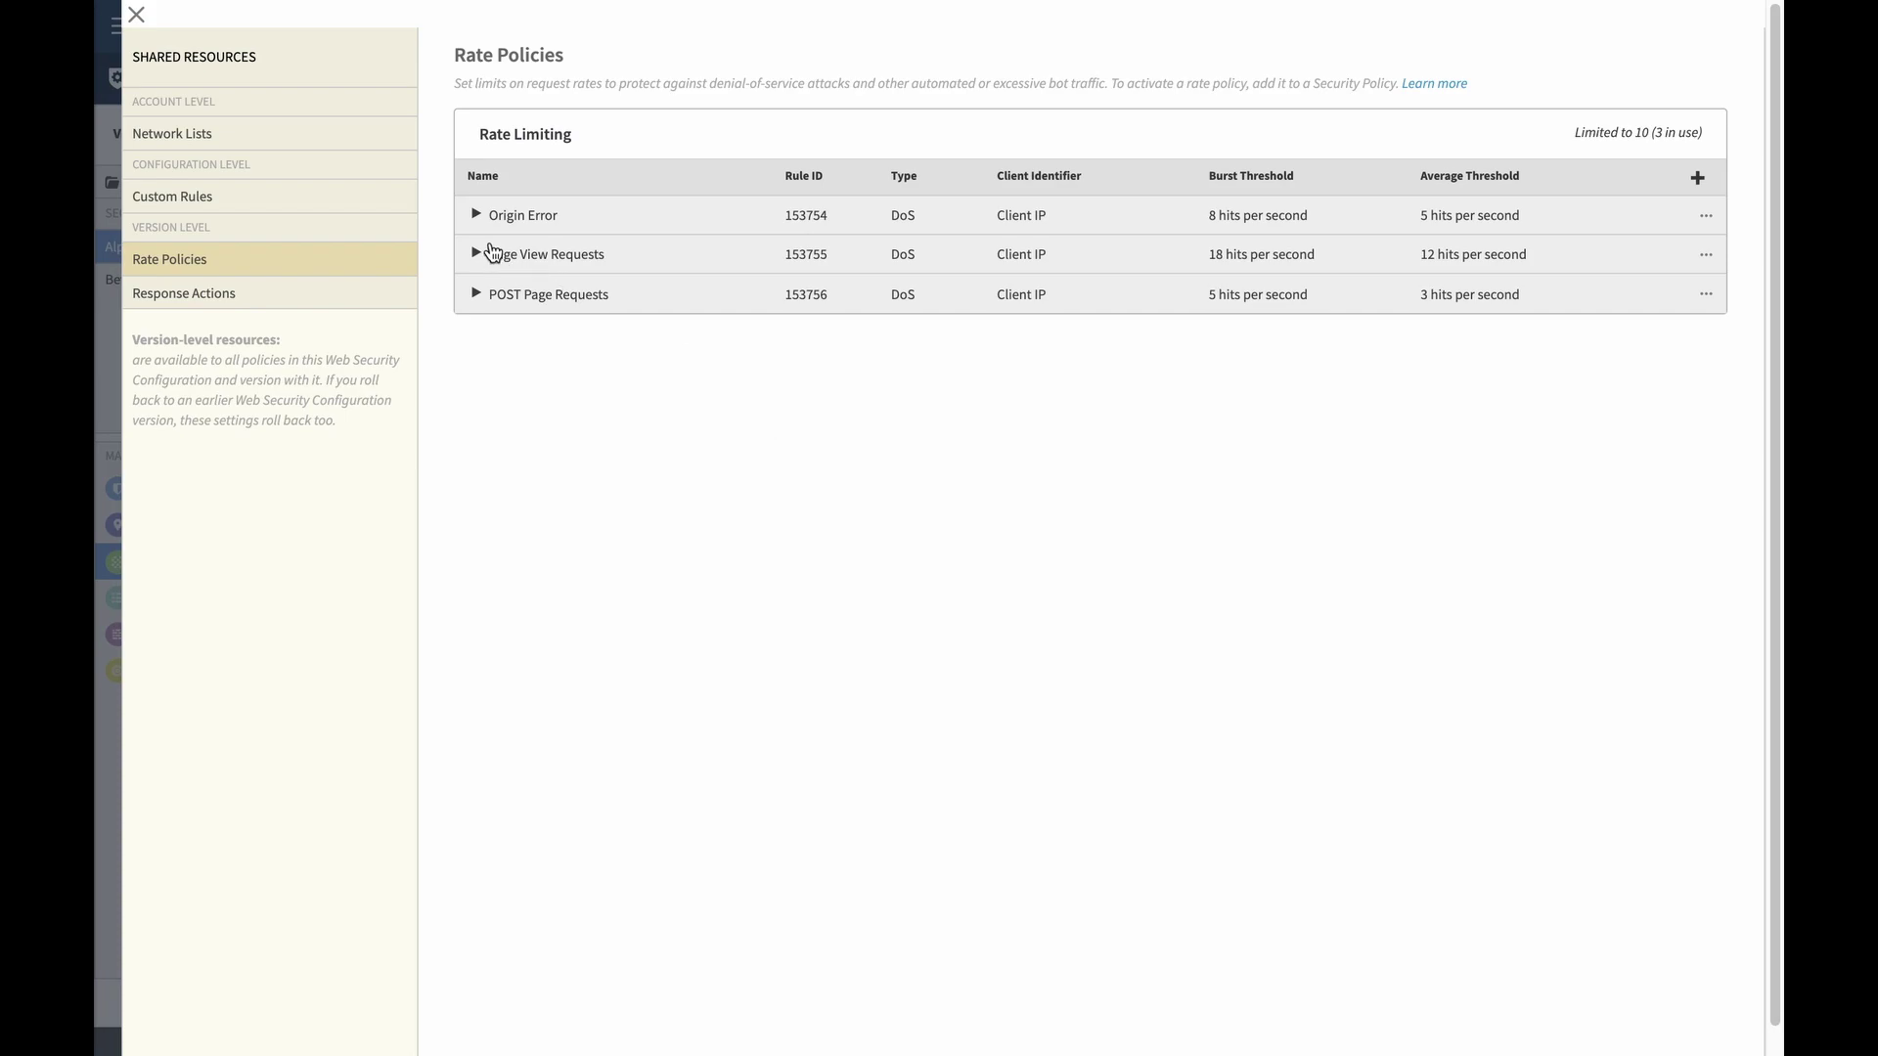
{"action": "left_click", "coordinate": [476, 215]}
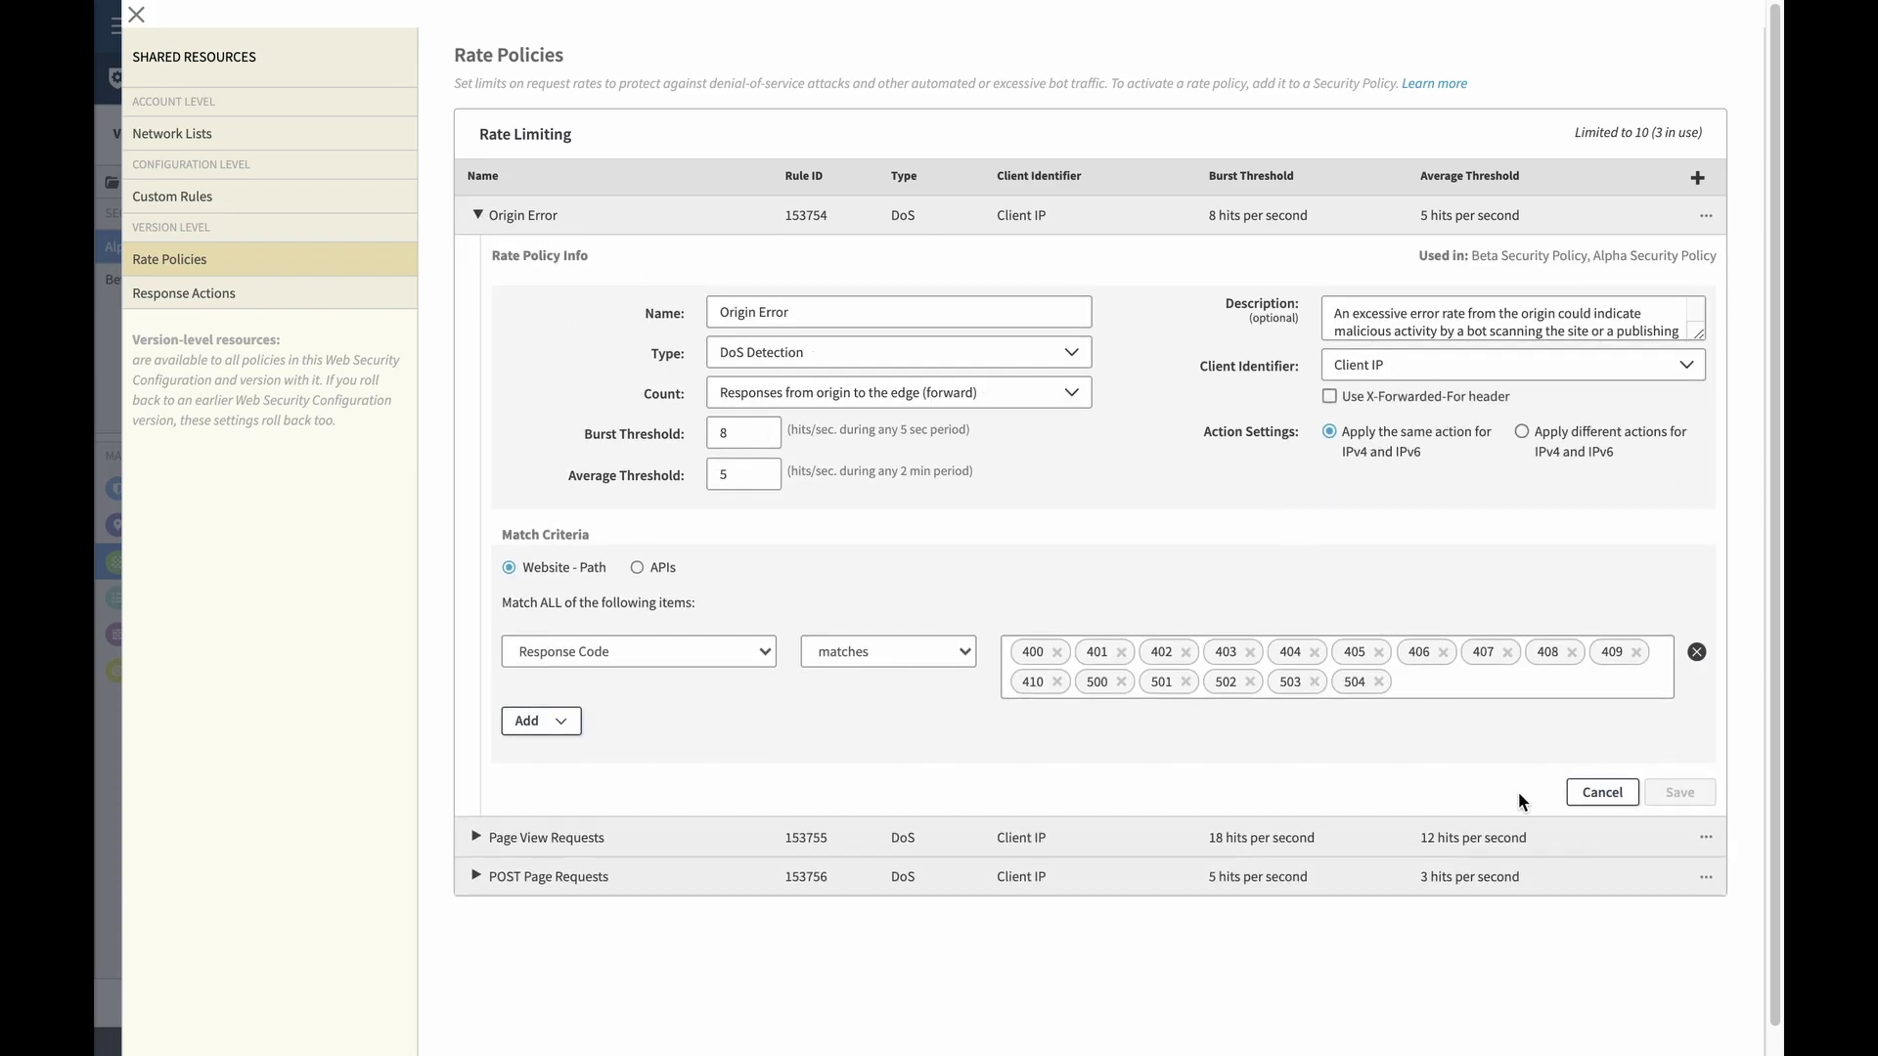
{"action": "left_click", "coordinate": [479, 216]}
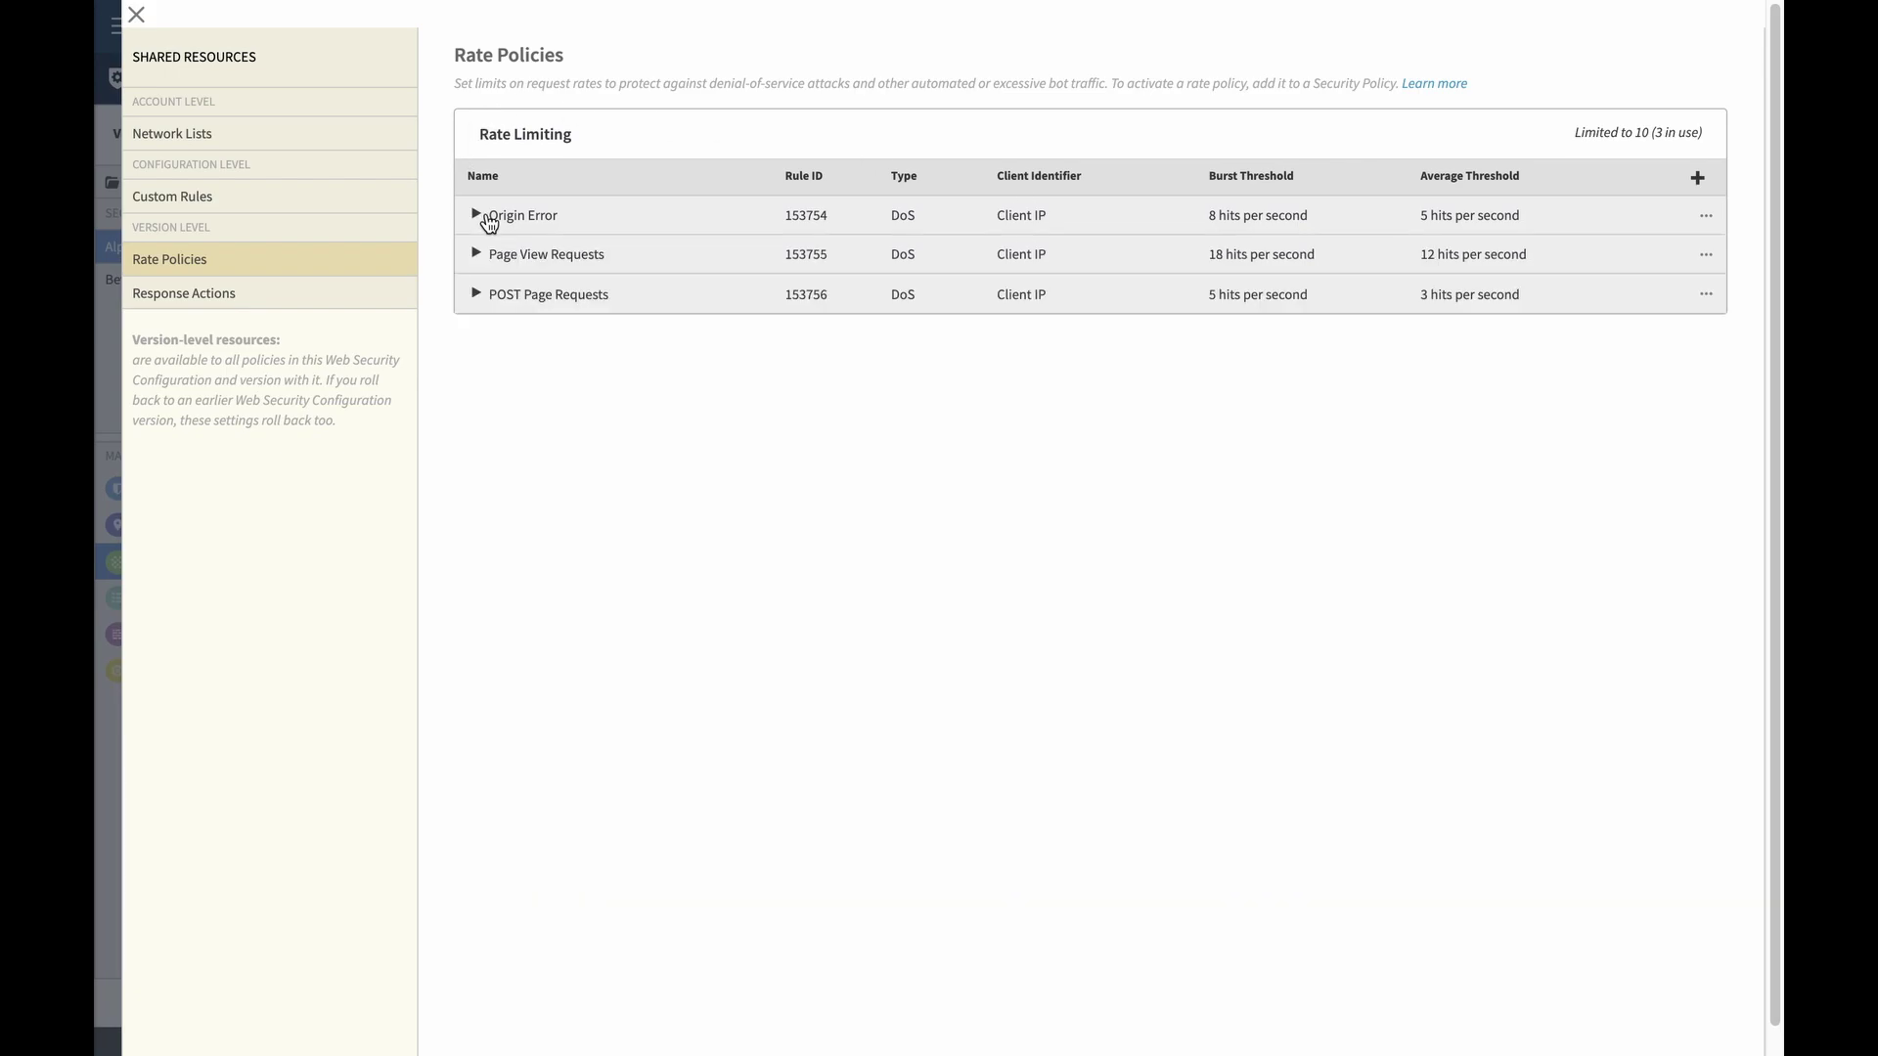
Create a new rate policy with "Rate Control for Search Page" as both its name and description.
{"action": "left_click", "coordinate": [1696, 179]}
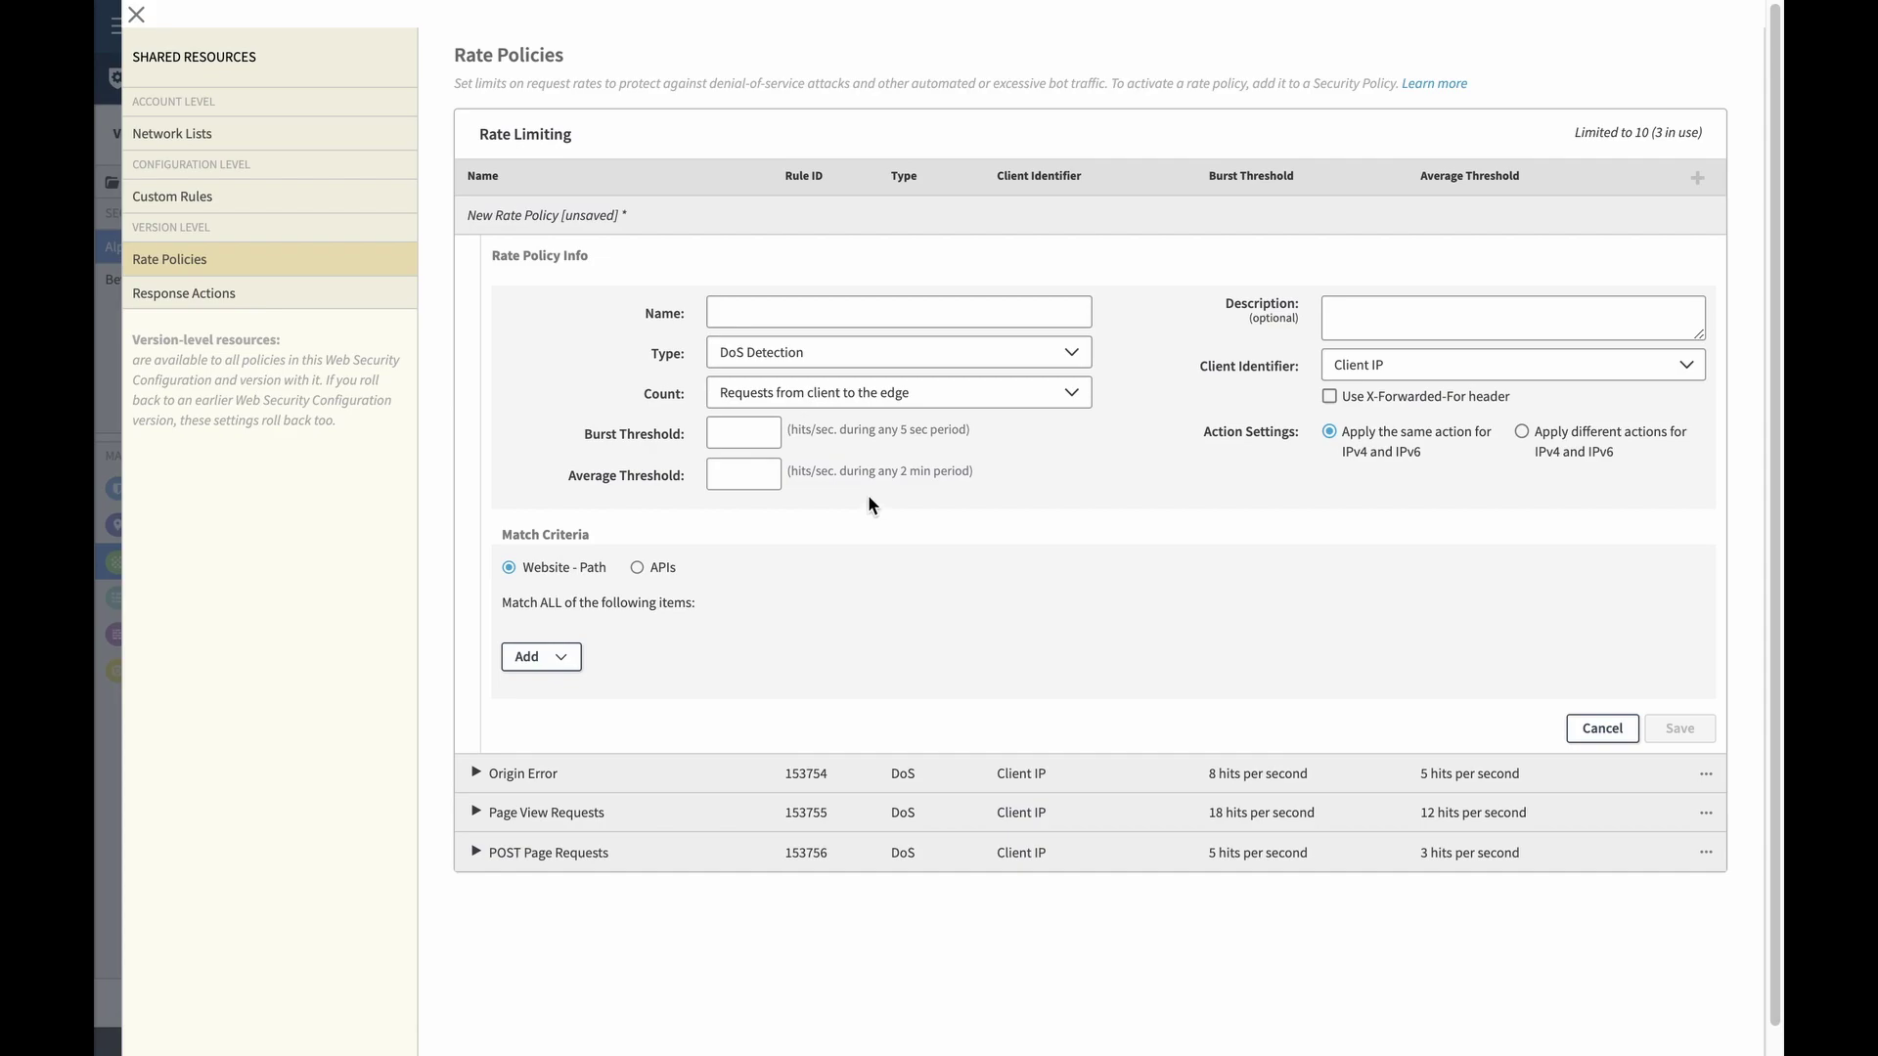
{"action": "left_click", "coordinate": [779, 313]}
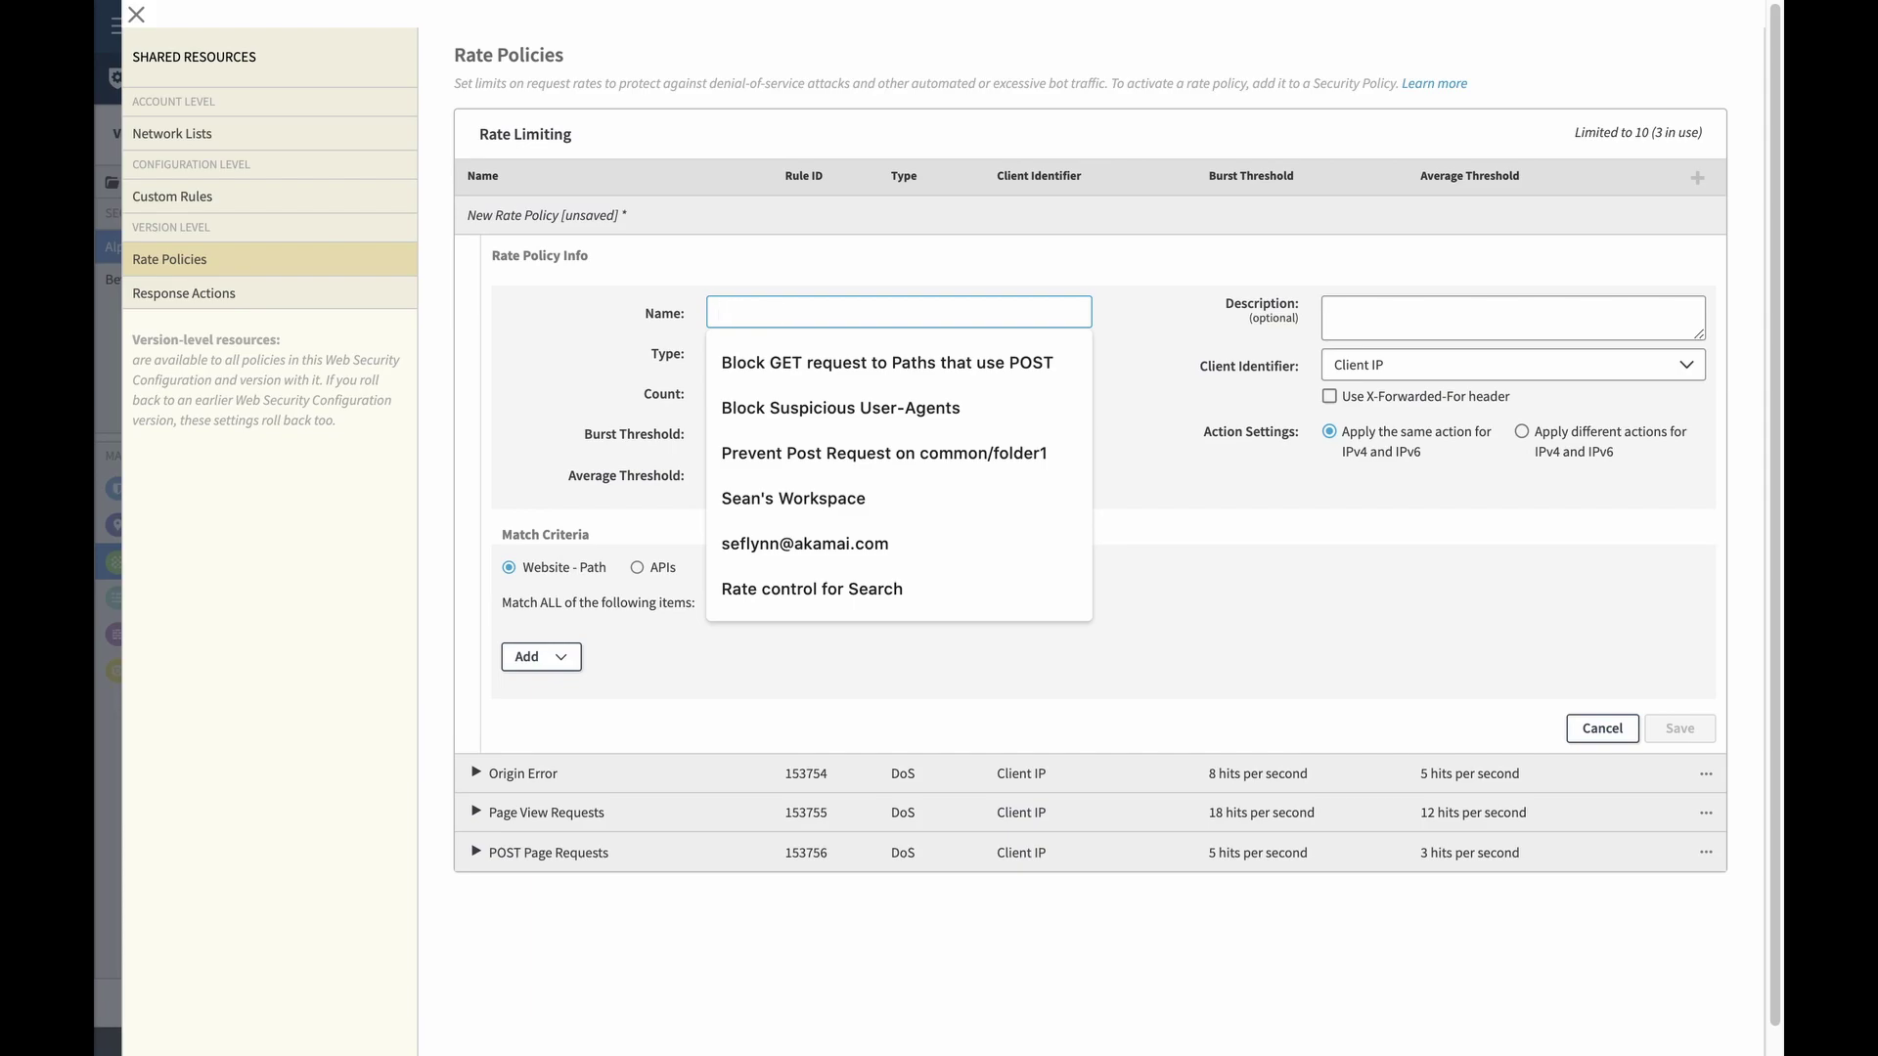
{"action": "type", "text": "Rate Control for Search Page"}
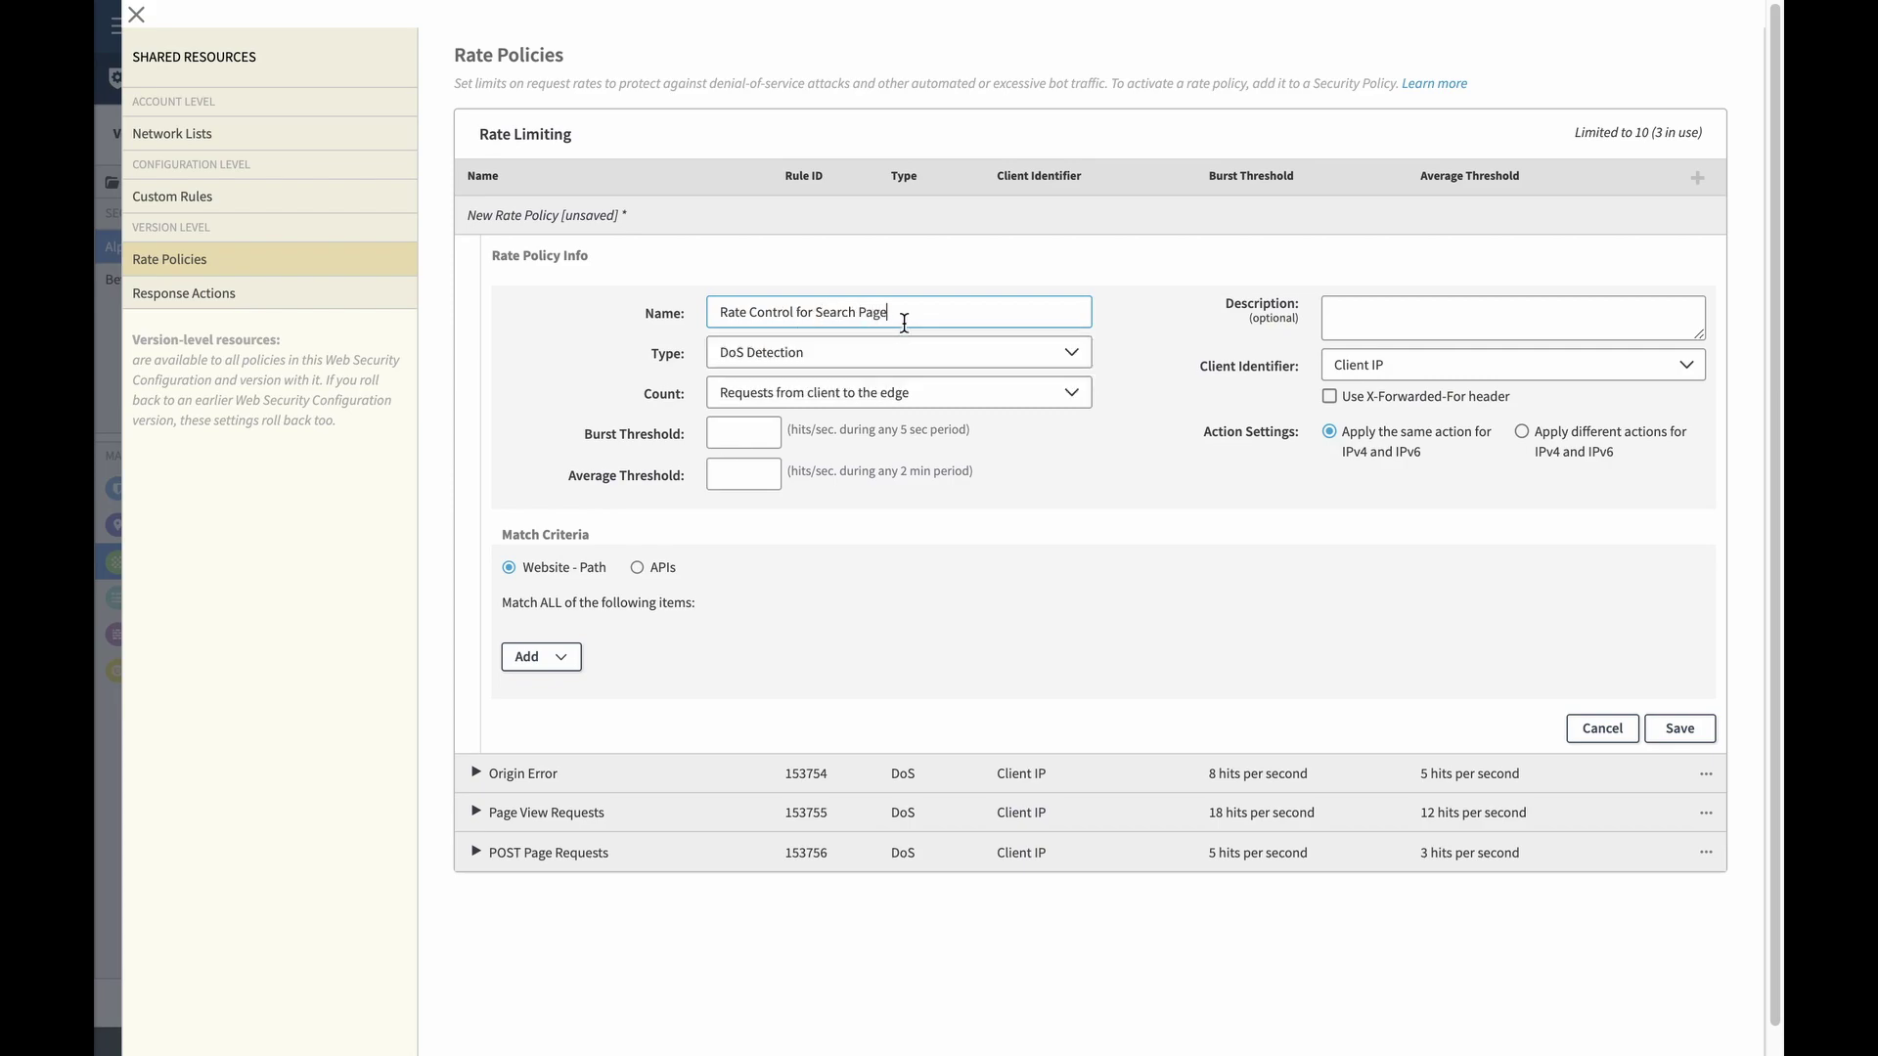
{"action": "left_click_drag", "start_coordinate": [888, 311], "coordinate": [714, 303]}
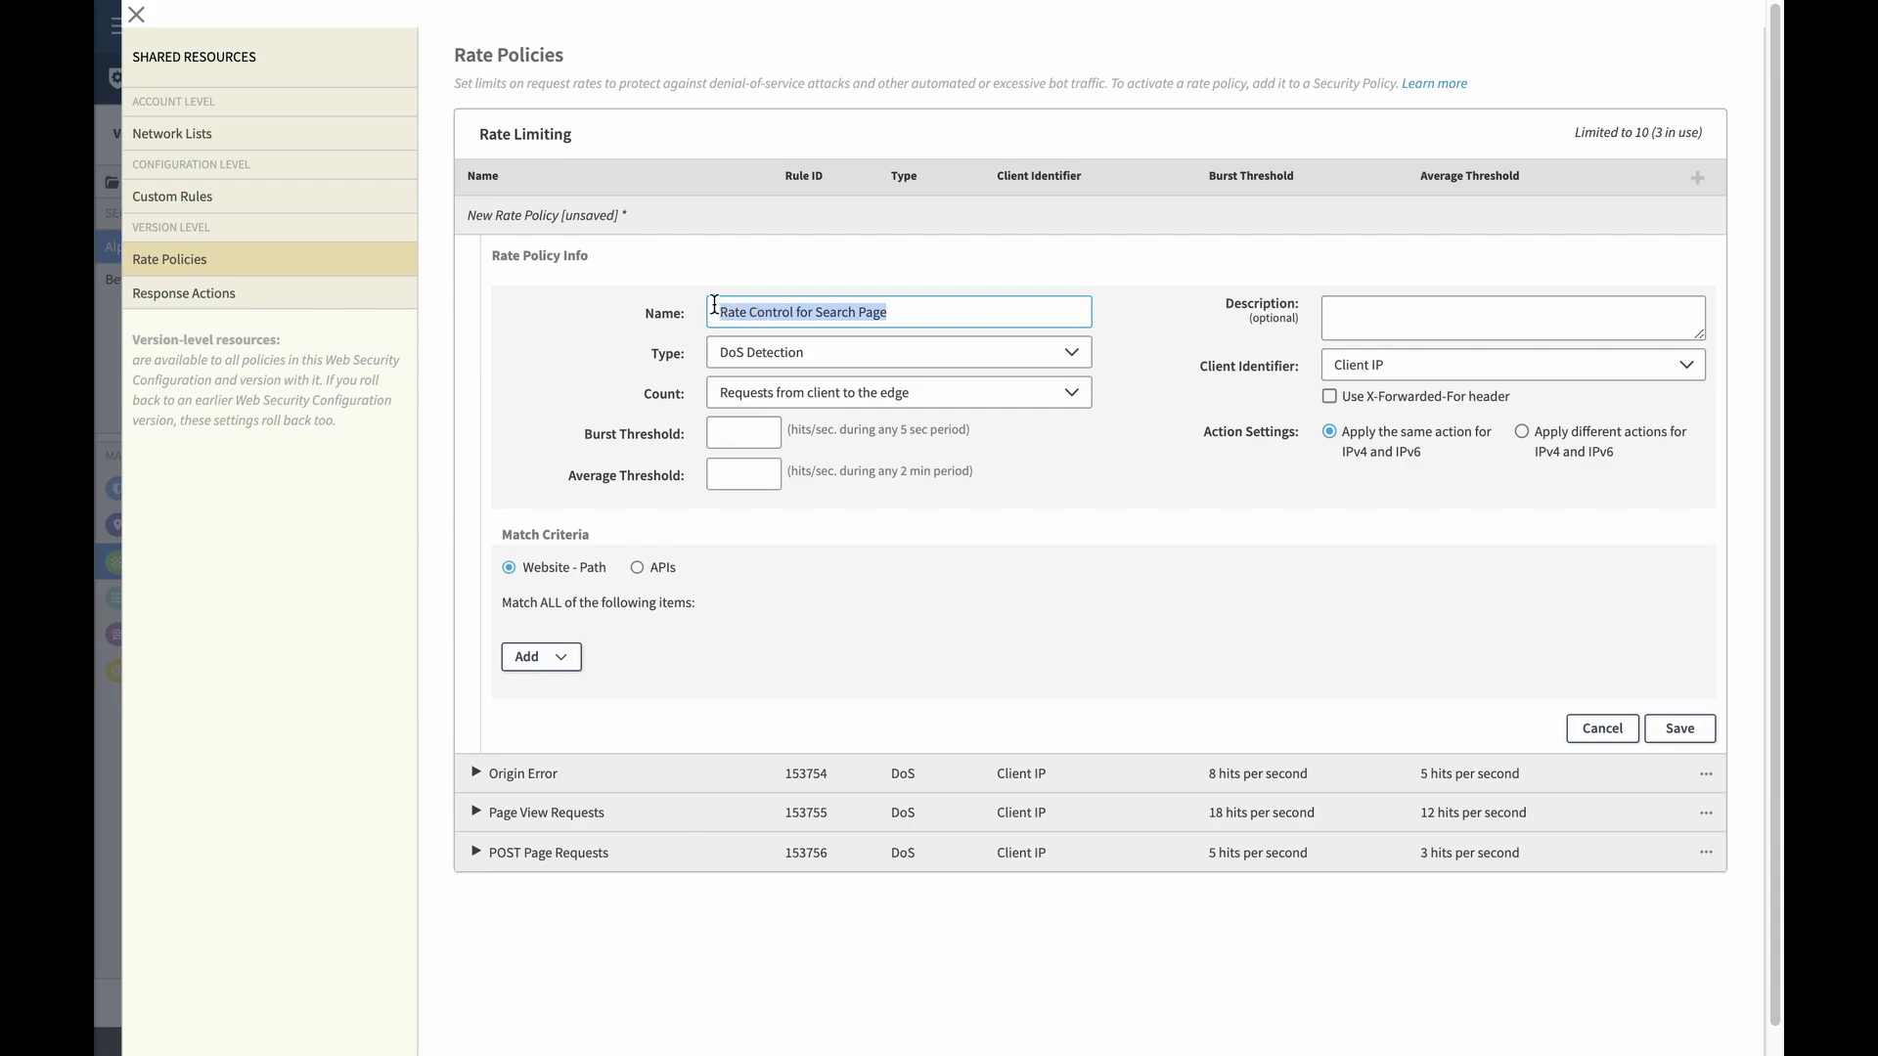
{"action": "key", "text": "ctrl+c"}
{"action": "left_click", "coordinate": [1379, 305]}
{"action": "key", "text": "ctrl+v"}
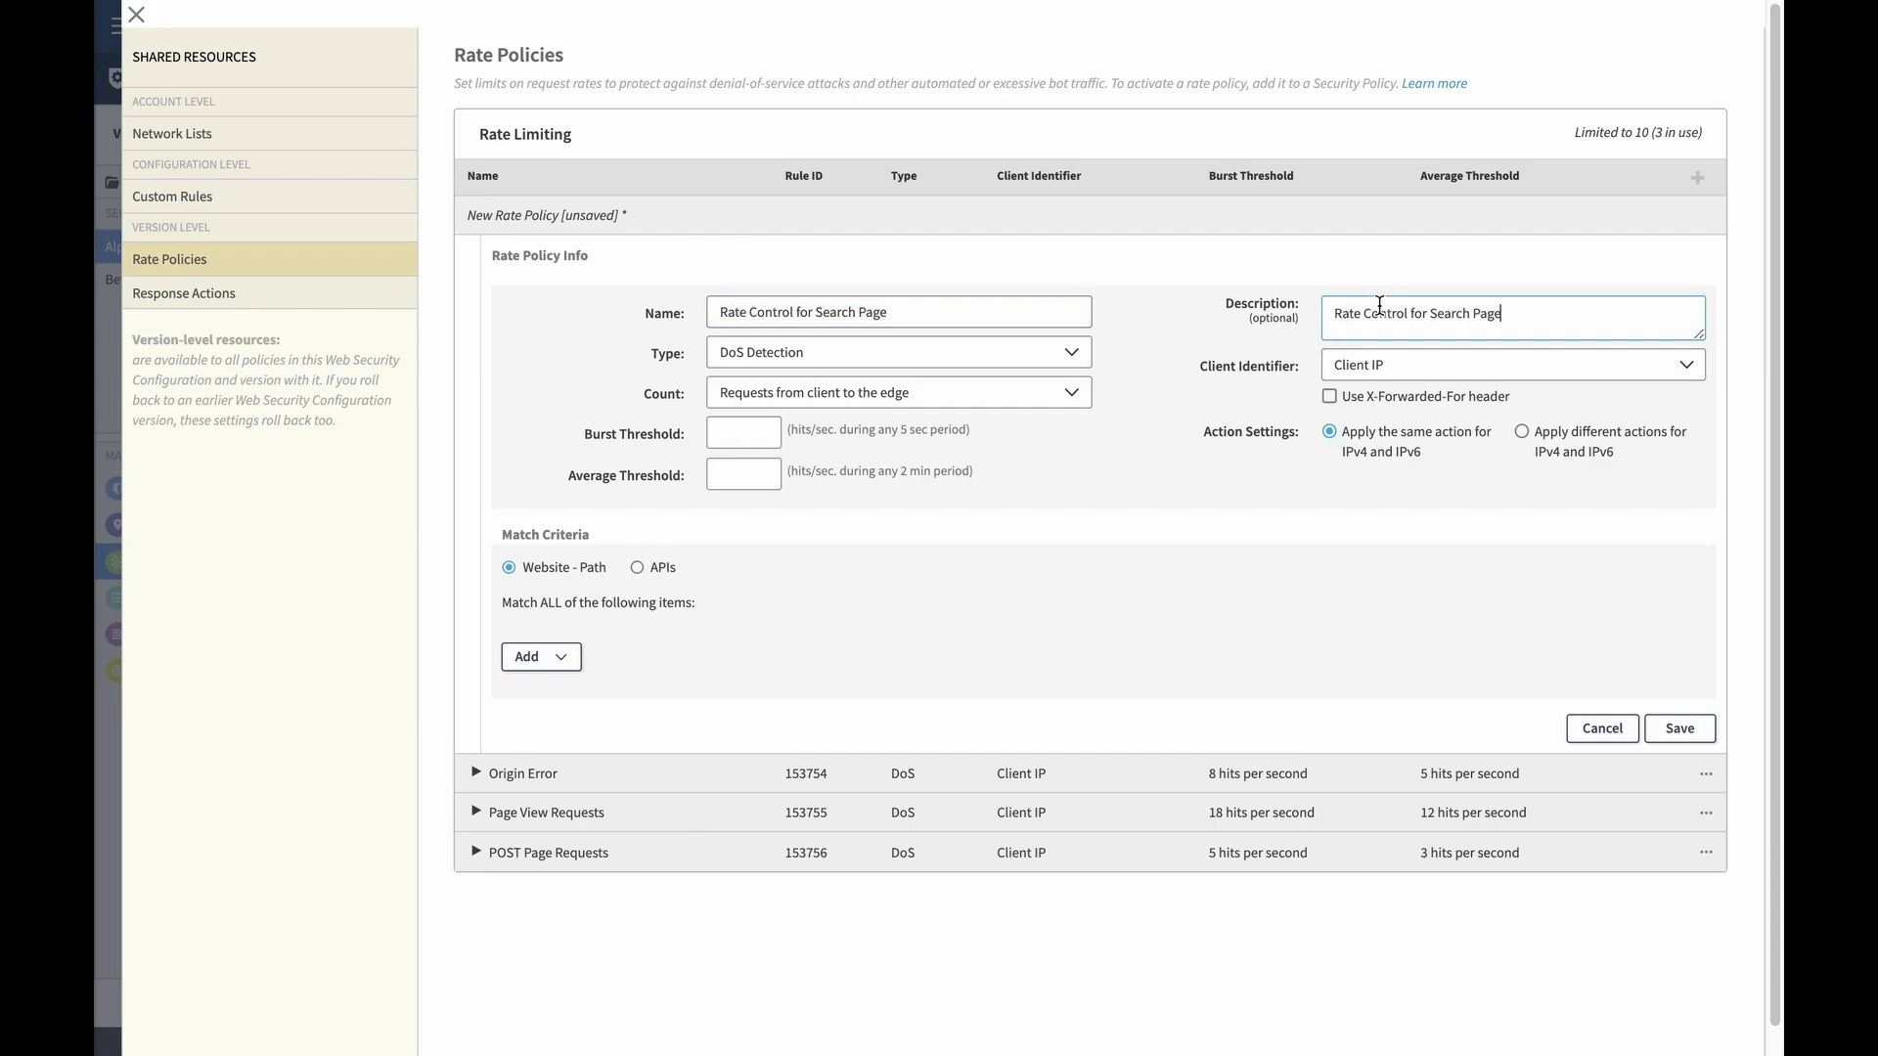
Use Client IP as the policy's client identifier and count "Requests from client to the edge".
{"action": "left_click", "coordinate": [1448, 368]}
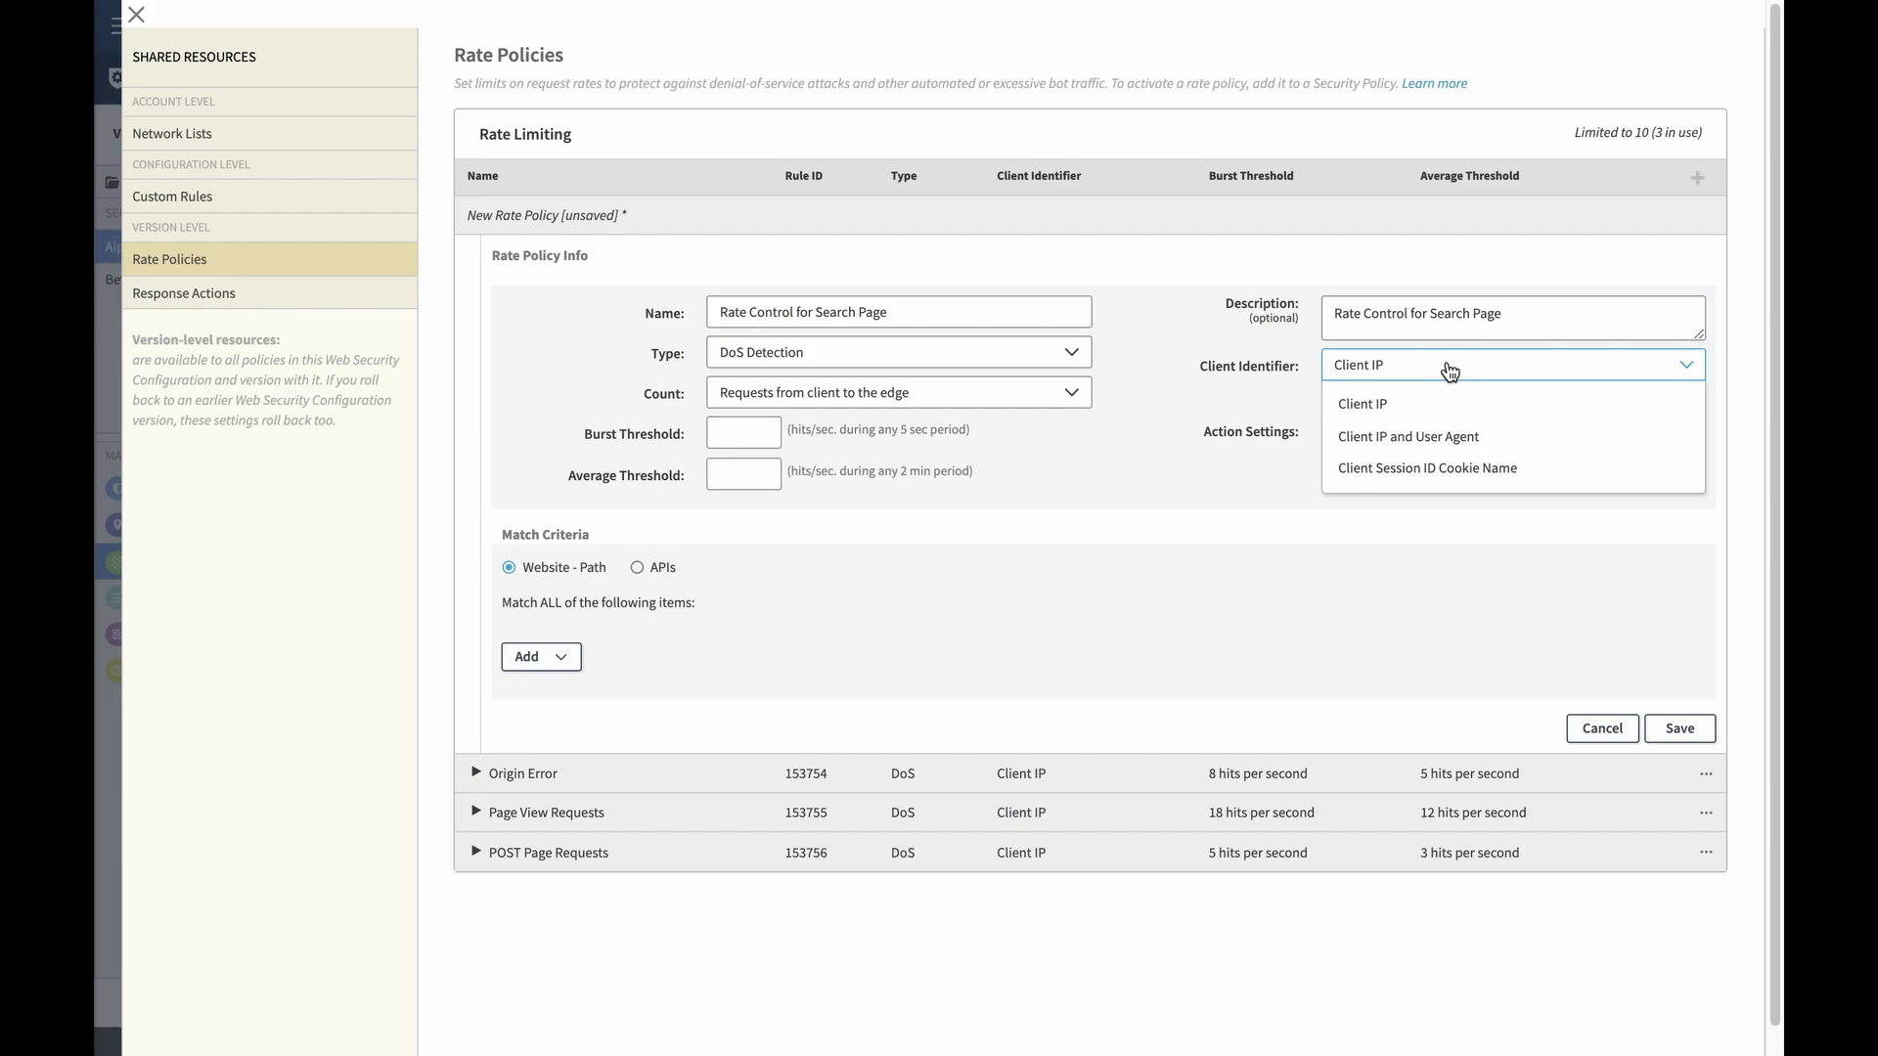
{"action": "left_click", "coordinate": [1375, 407]}
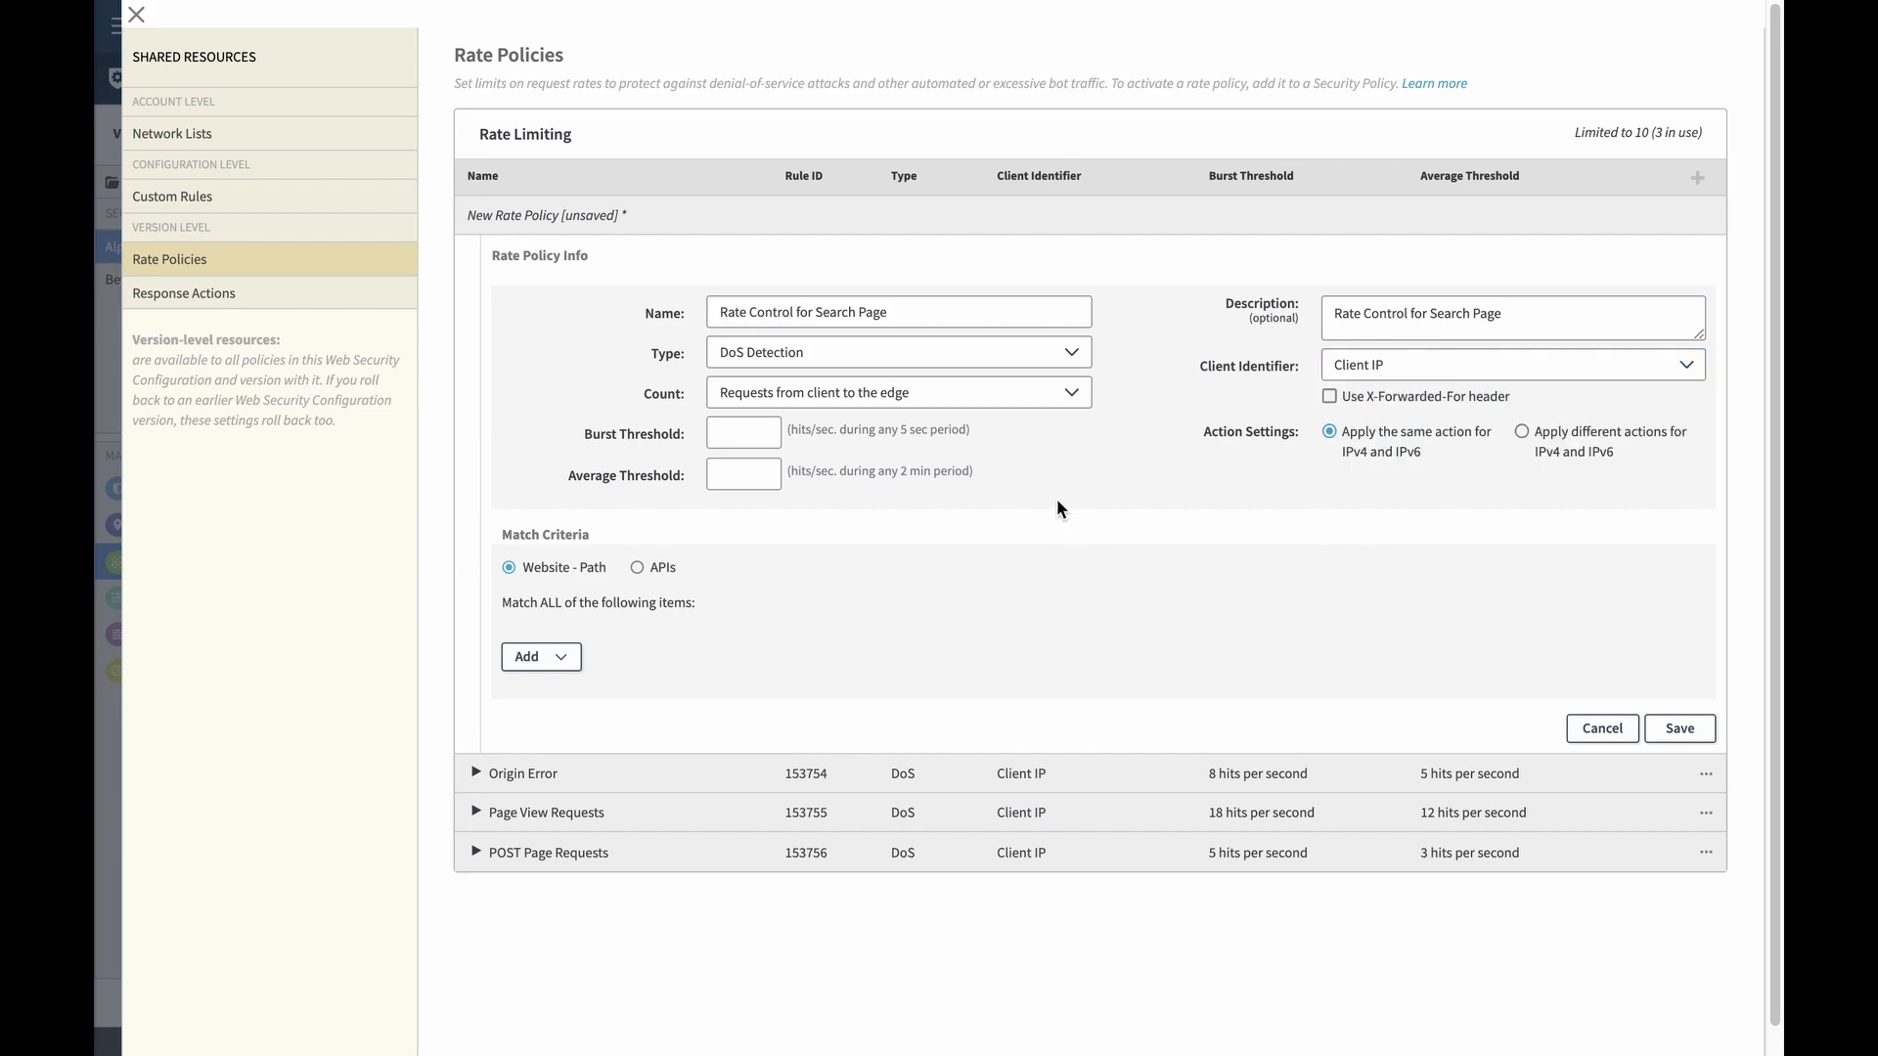
{"action": "left_click", "coordinate": [992, 403]}
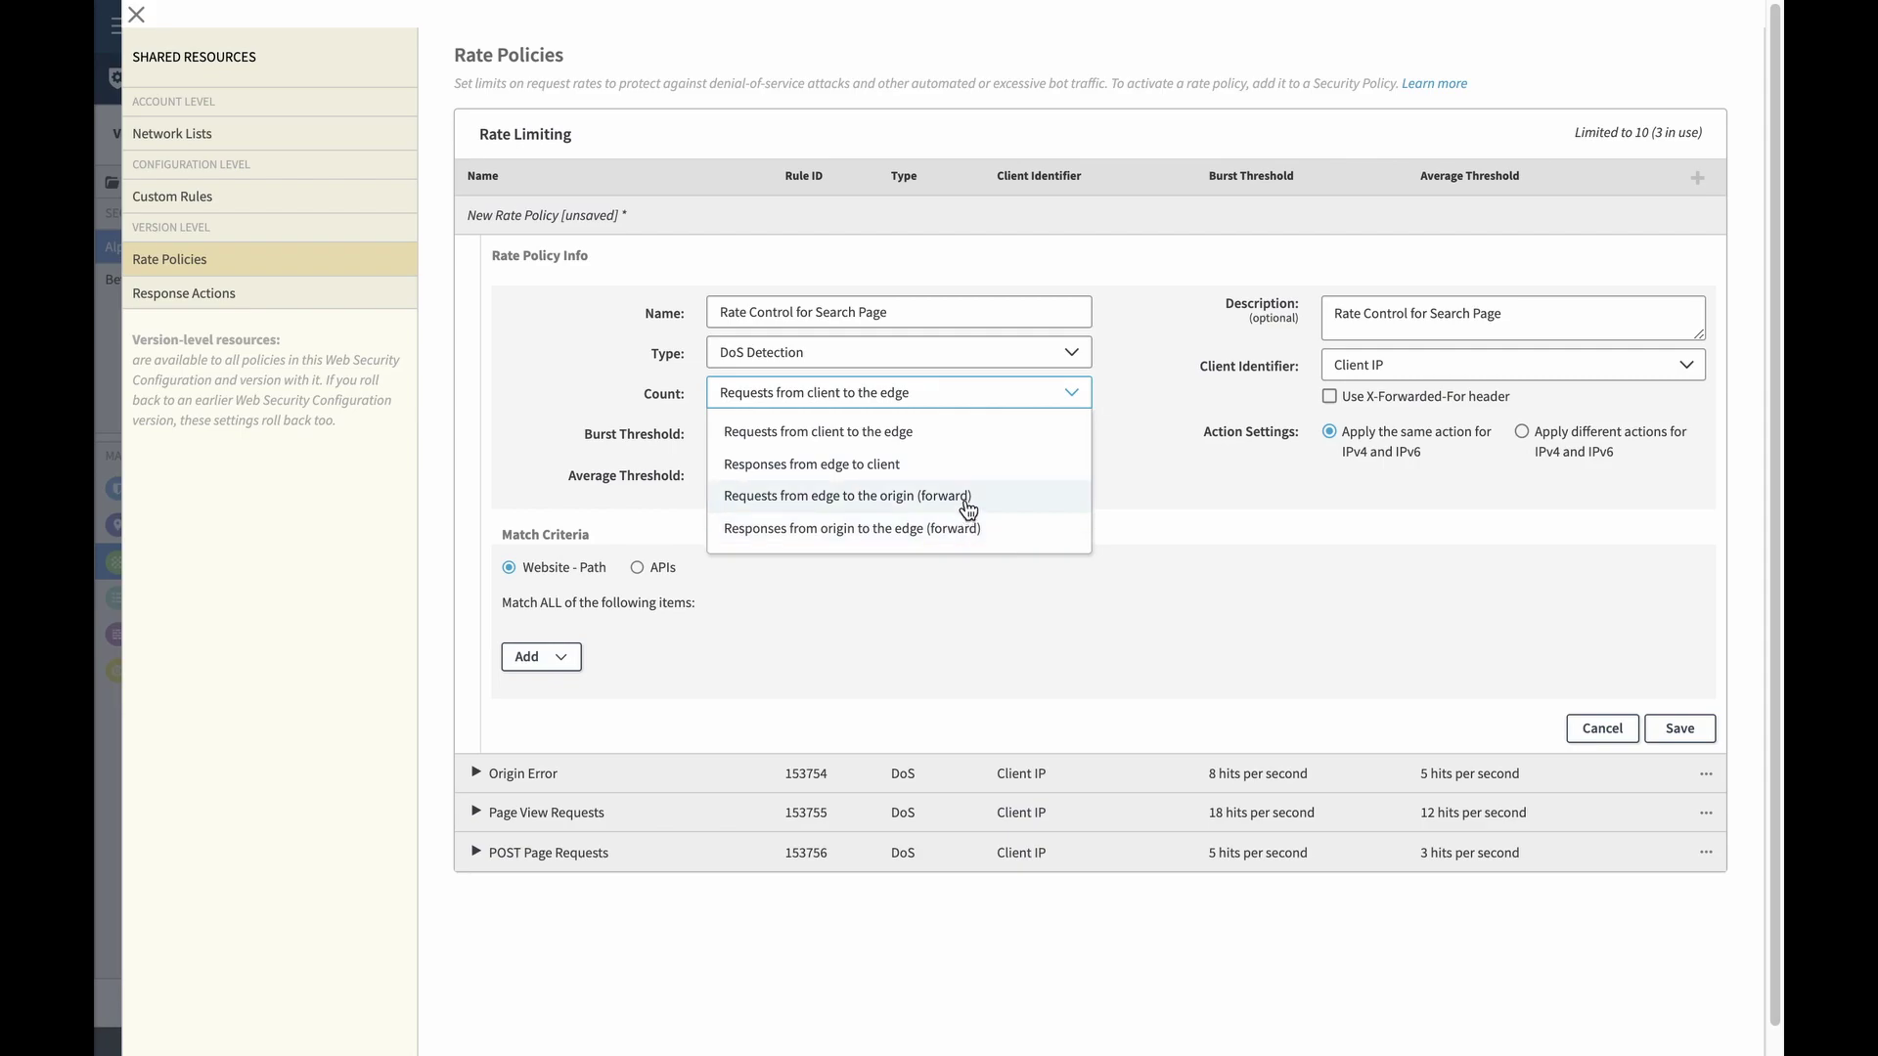
{"action": "left_click", "coordinate": [916, 435]}
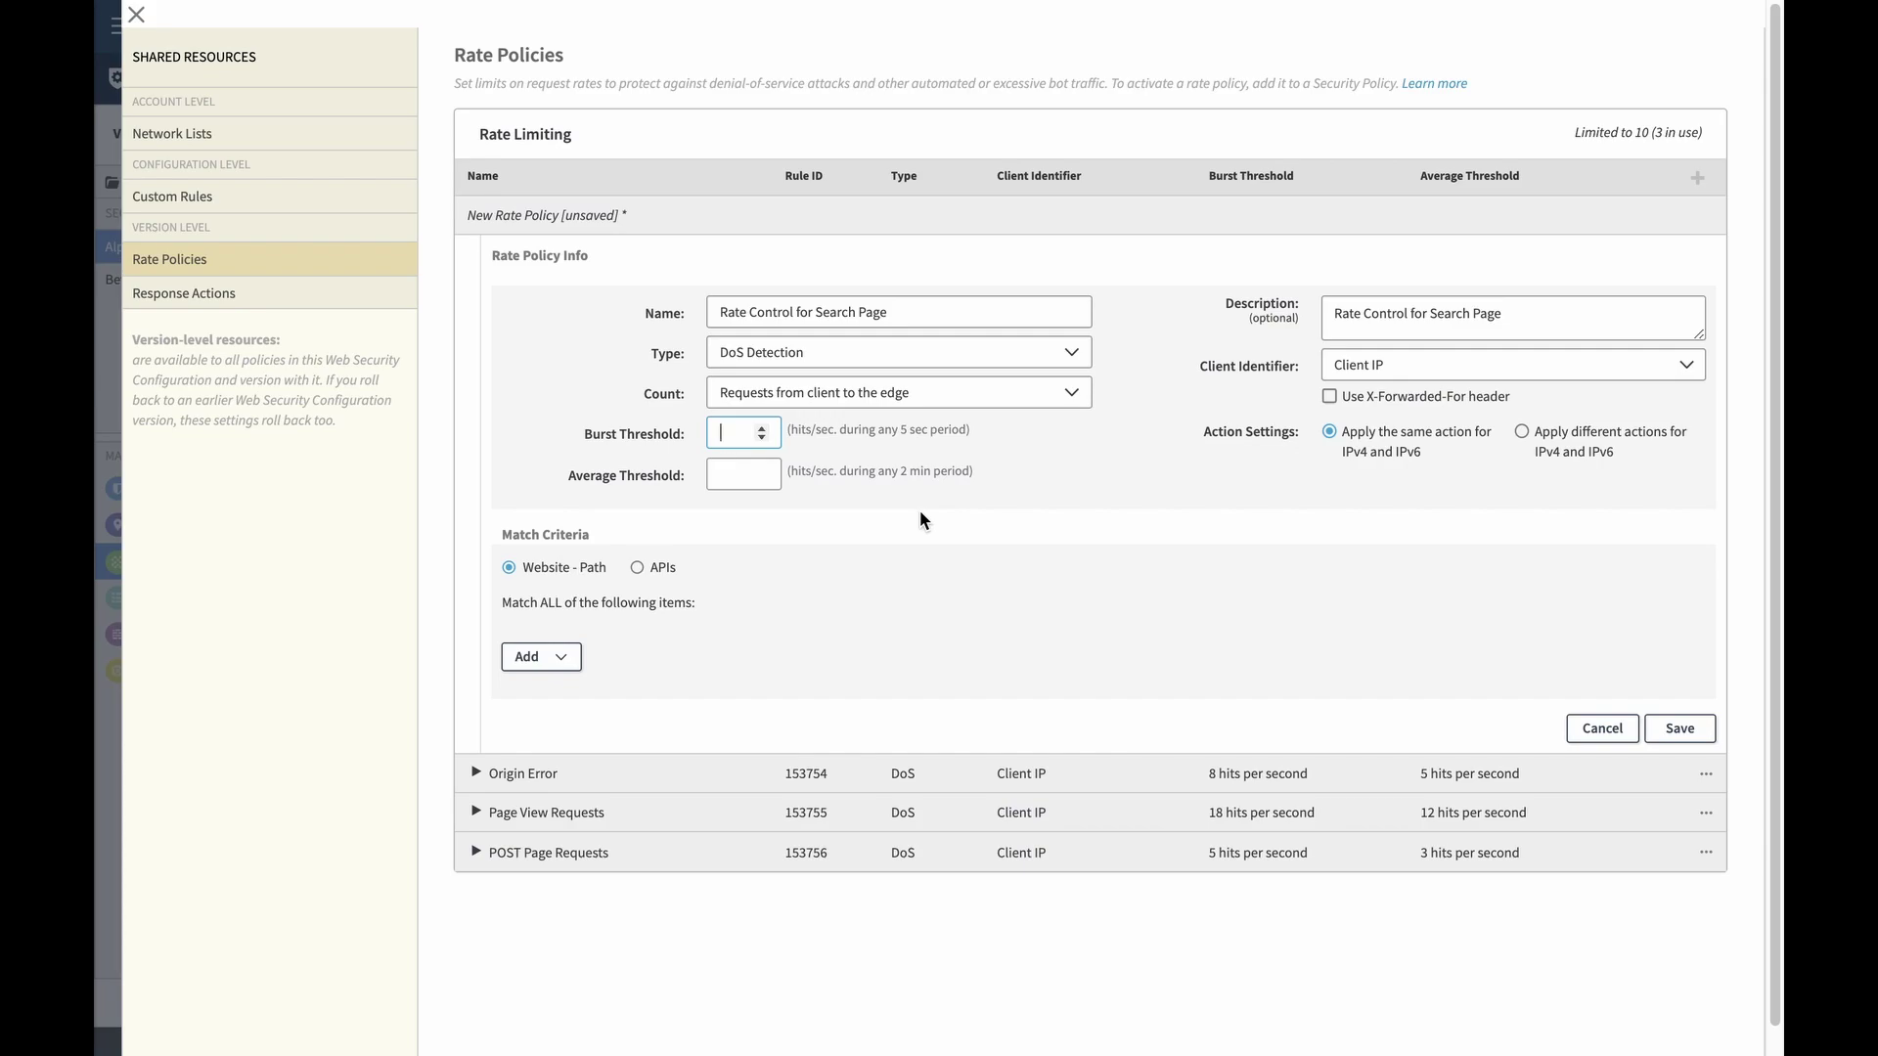
Set the new rate policy's burst threshold to 6 and its average threshold to 4 hits per second.
{"action": "type", "text": "6"}
{"action": "left_click", "coordinate": [734, 470]}
{"action": "type", "text": "4"}
Add an AS Number match criterion to the new policy and set its operator to "does not match".
{"action": "scroll", "coordinate": [890, 672], "scroll_direction": "down", "scroll_amount": 1}
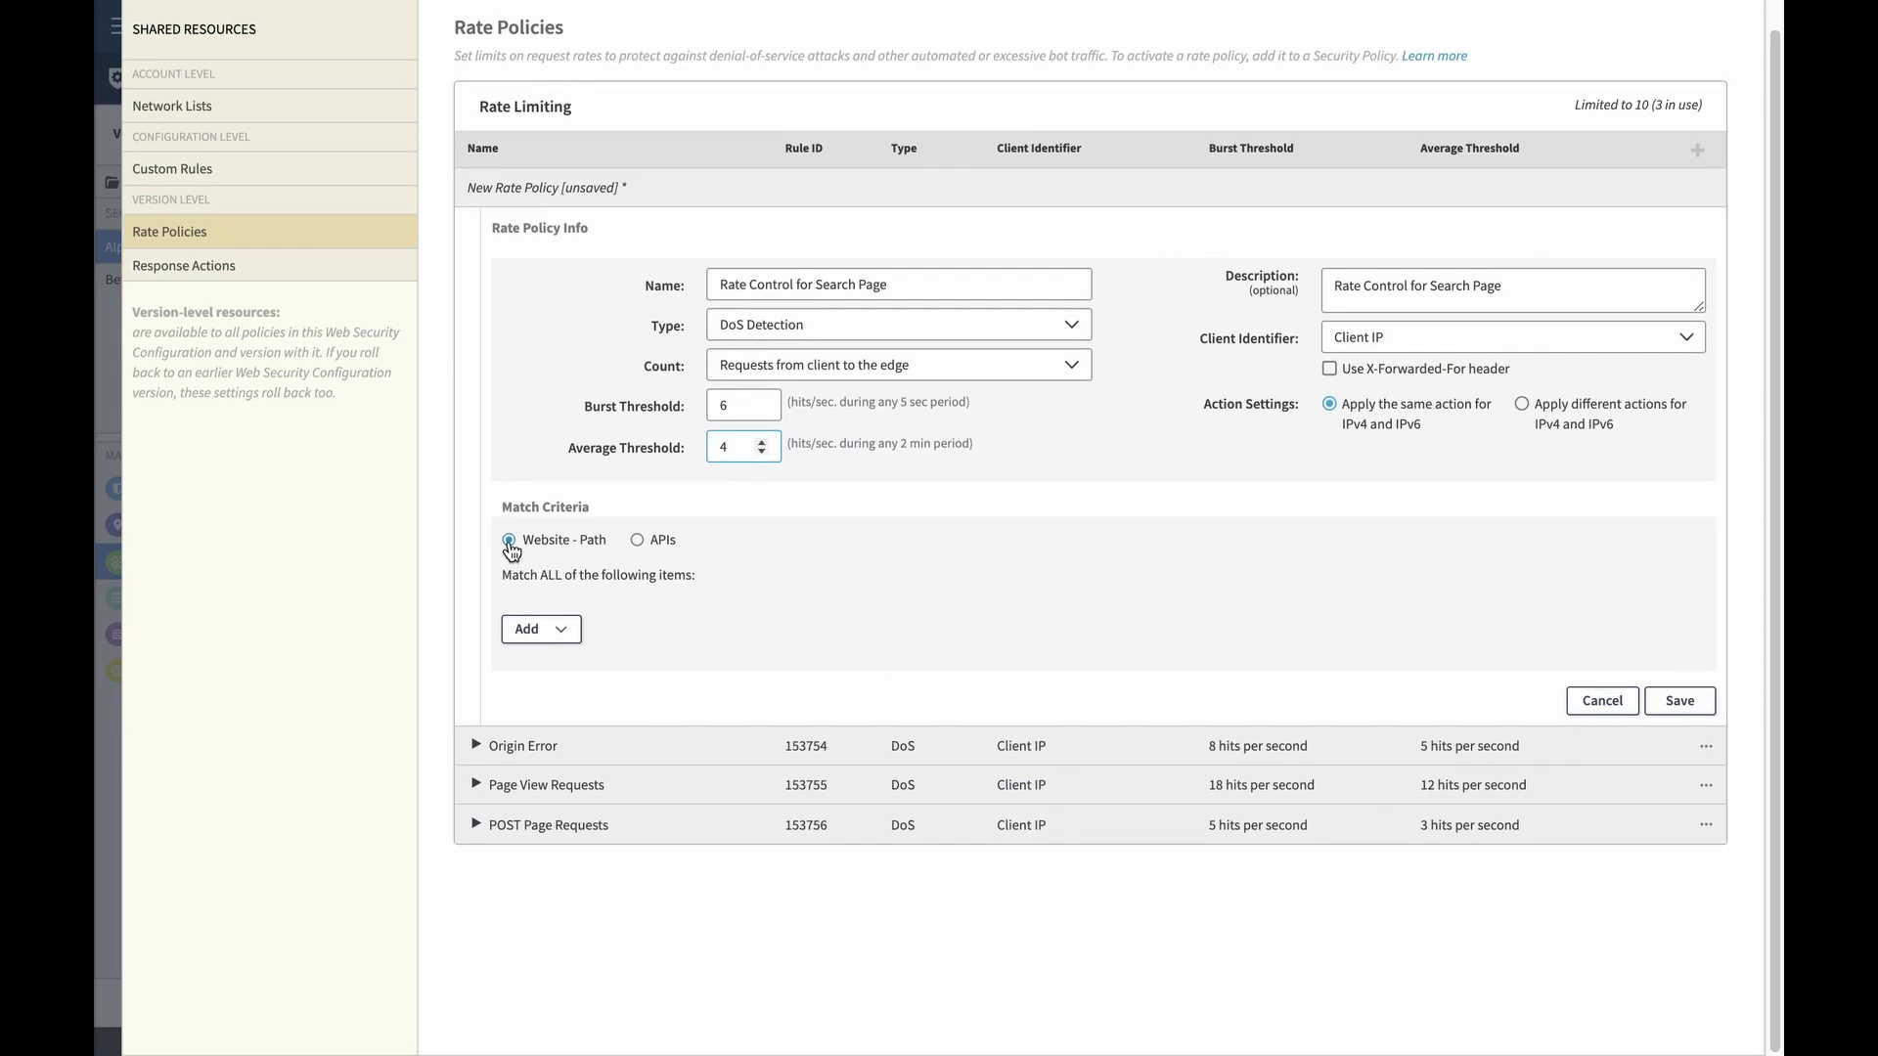
{"action": "left_click", "coordinate": [550, 633]}
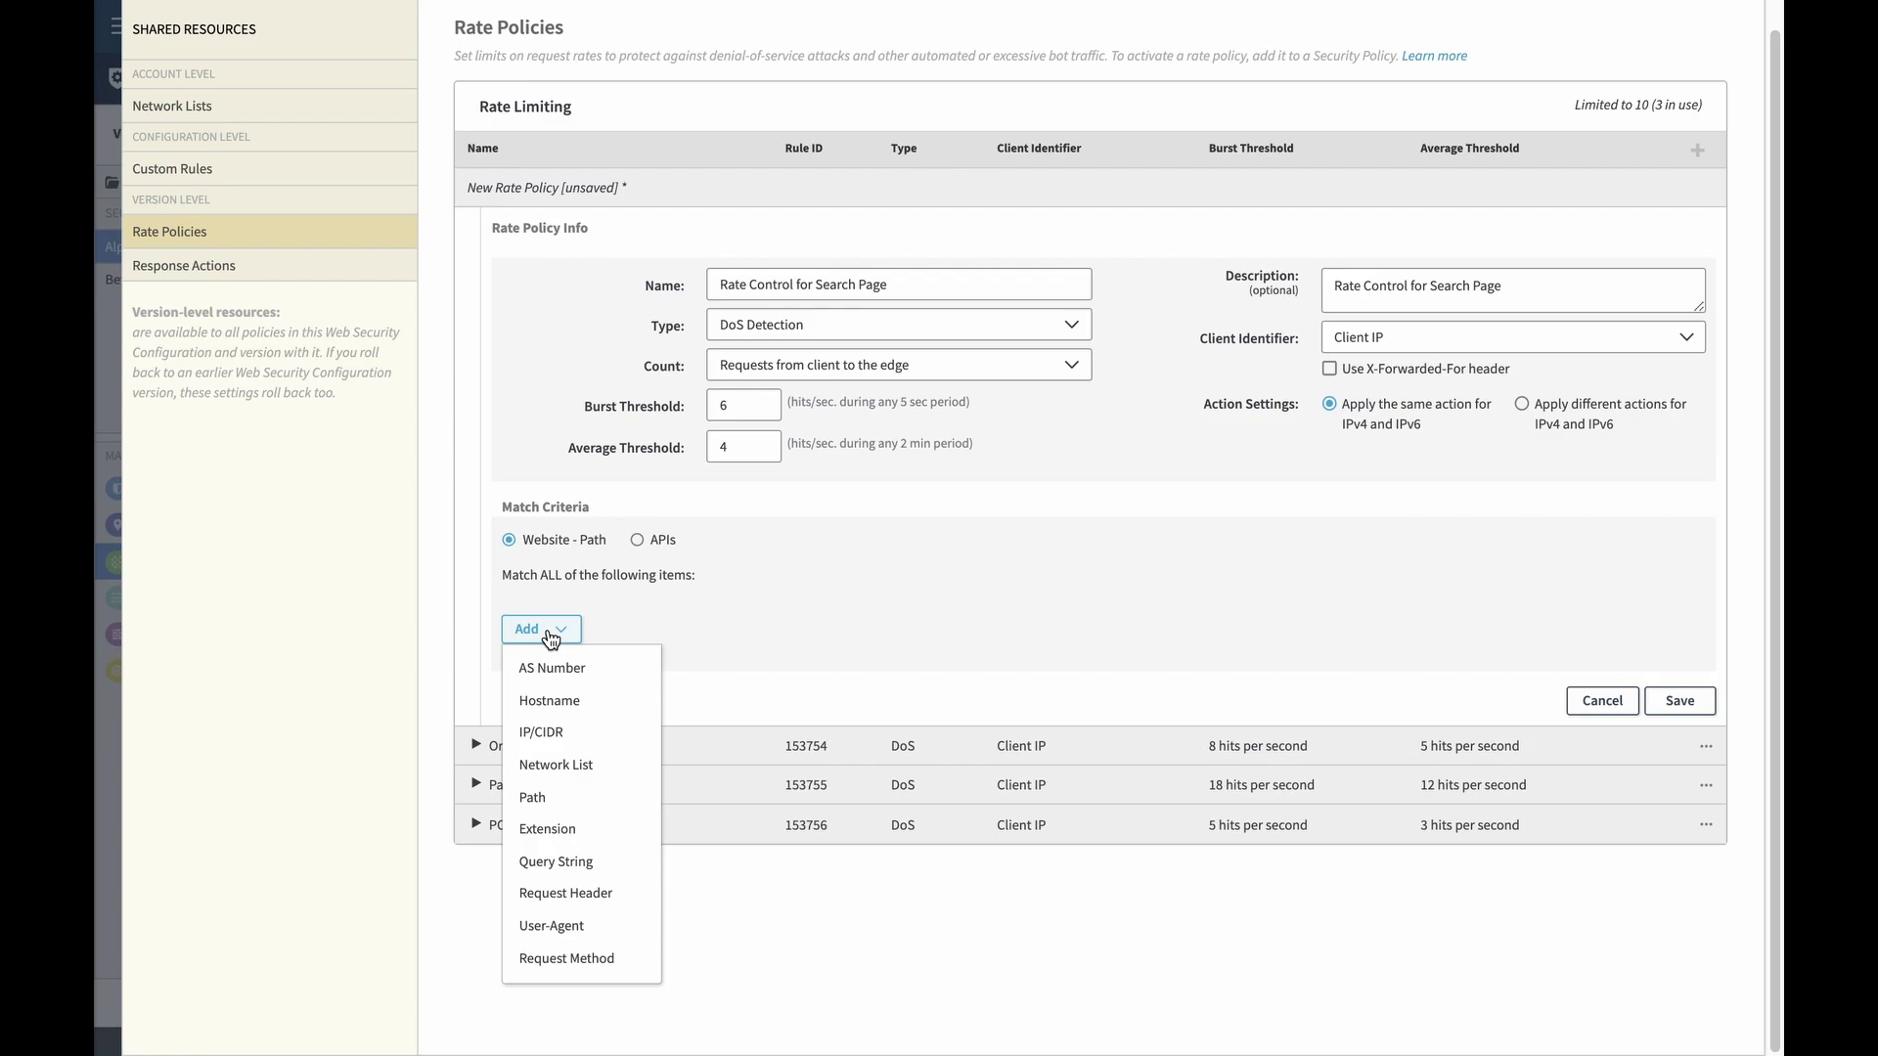
{"action": "left_click", "coordinate": [603, 675]}
{"action": "left_click", "coordinate": [919, 626]}
{"action": "left_click", "coordinate": [919, 644]}
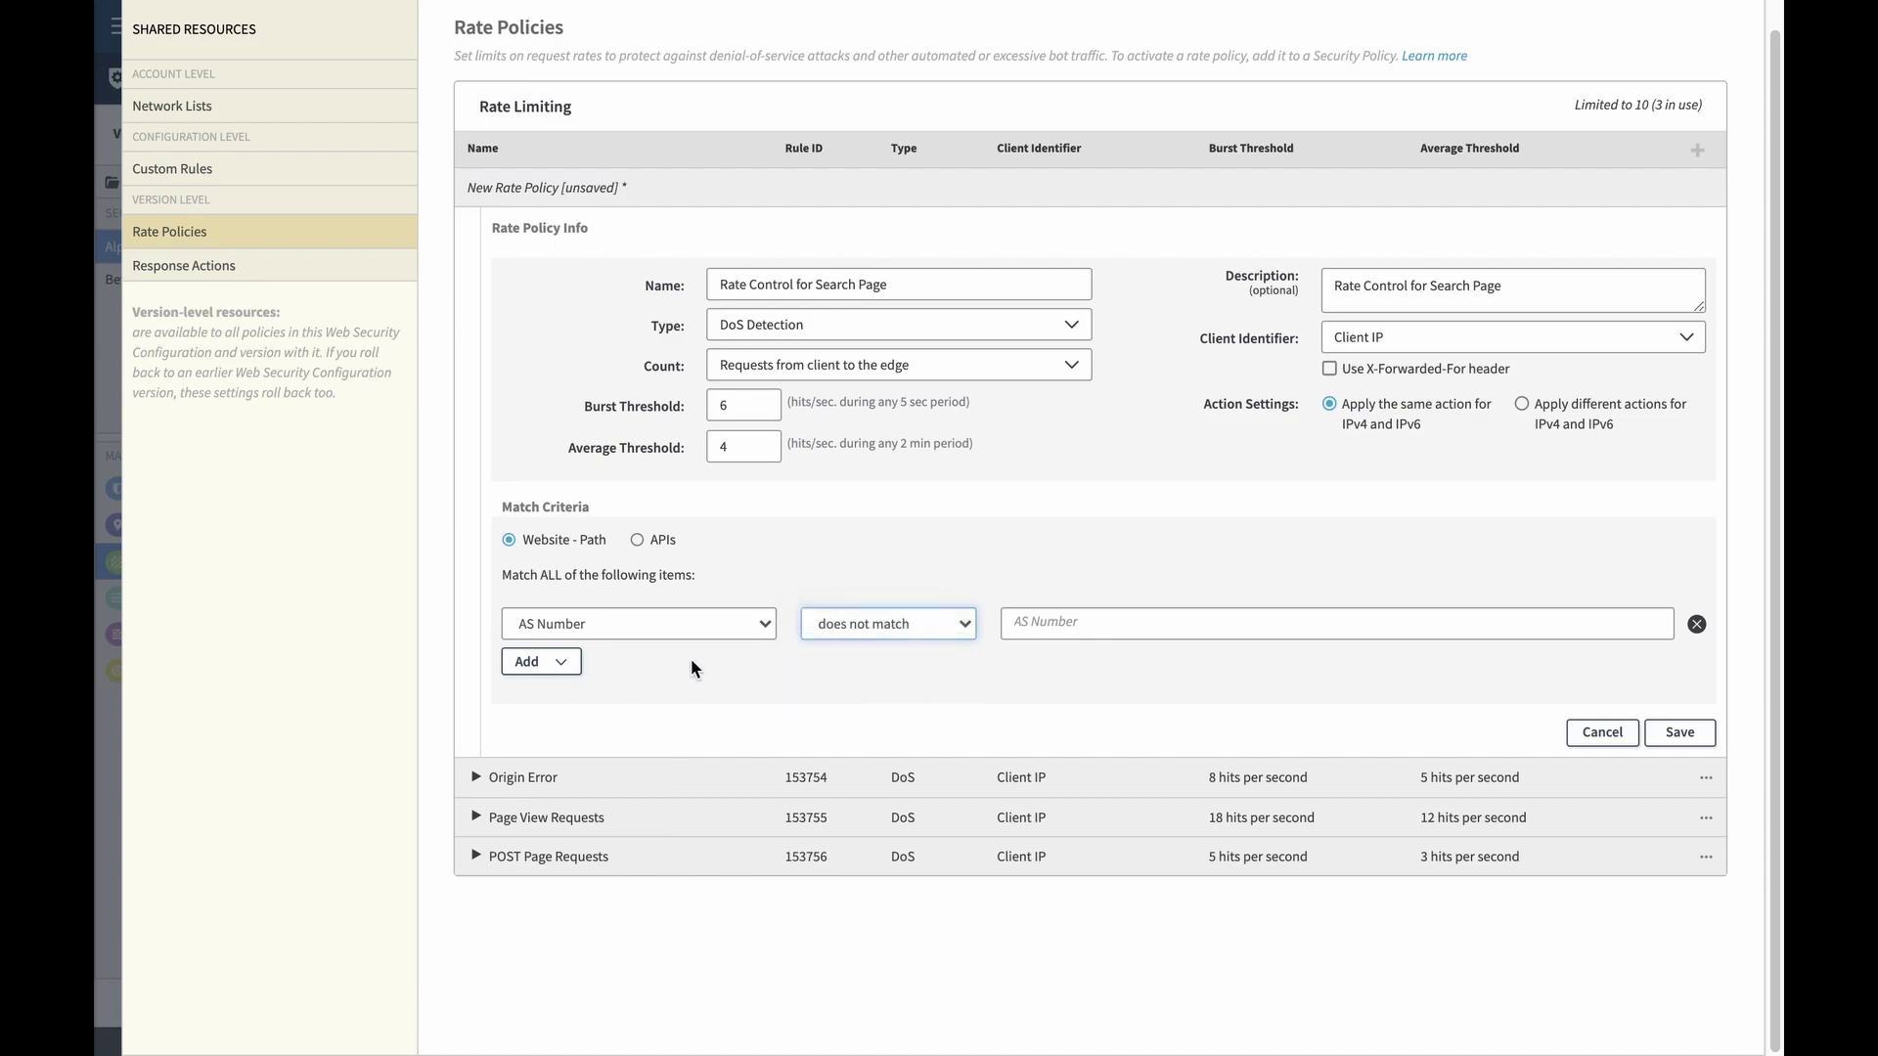
Add Path and Request Method match criteria, with the request method matching POST.
{"action": "left_click", "coordinate": [556, 662]}
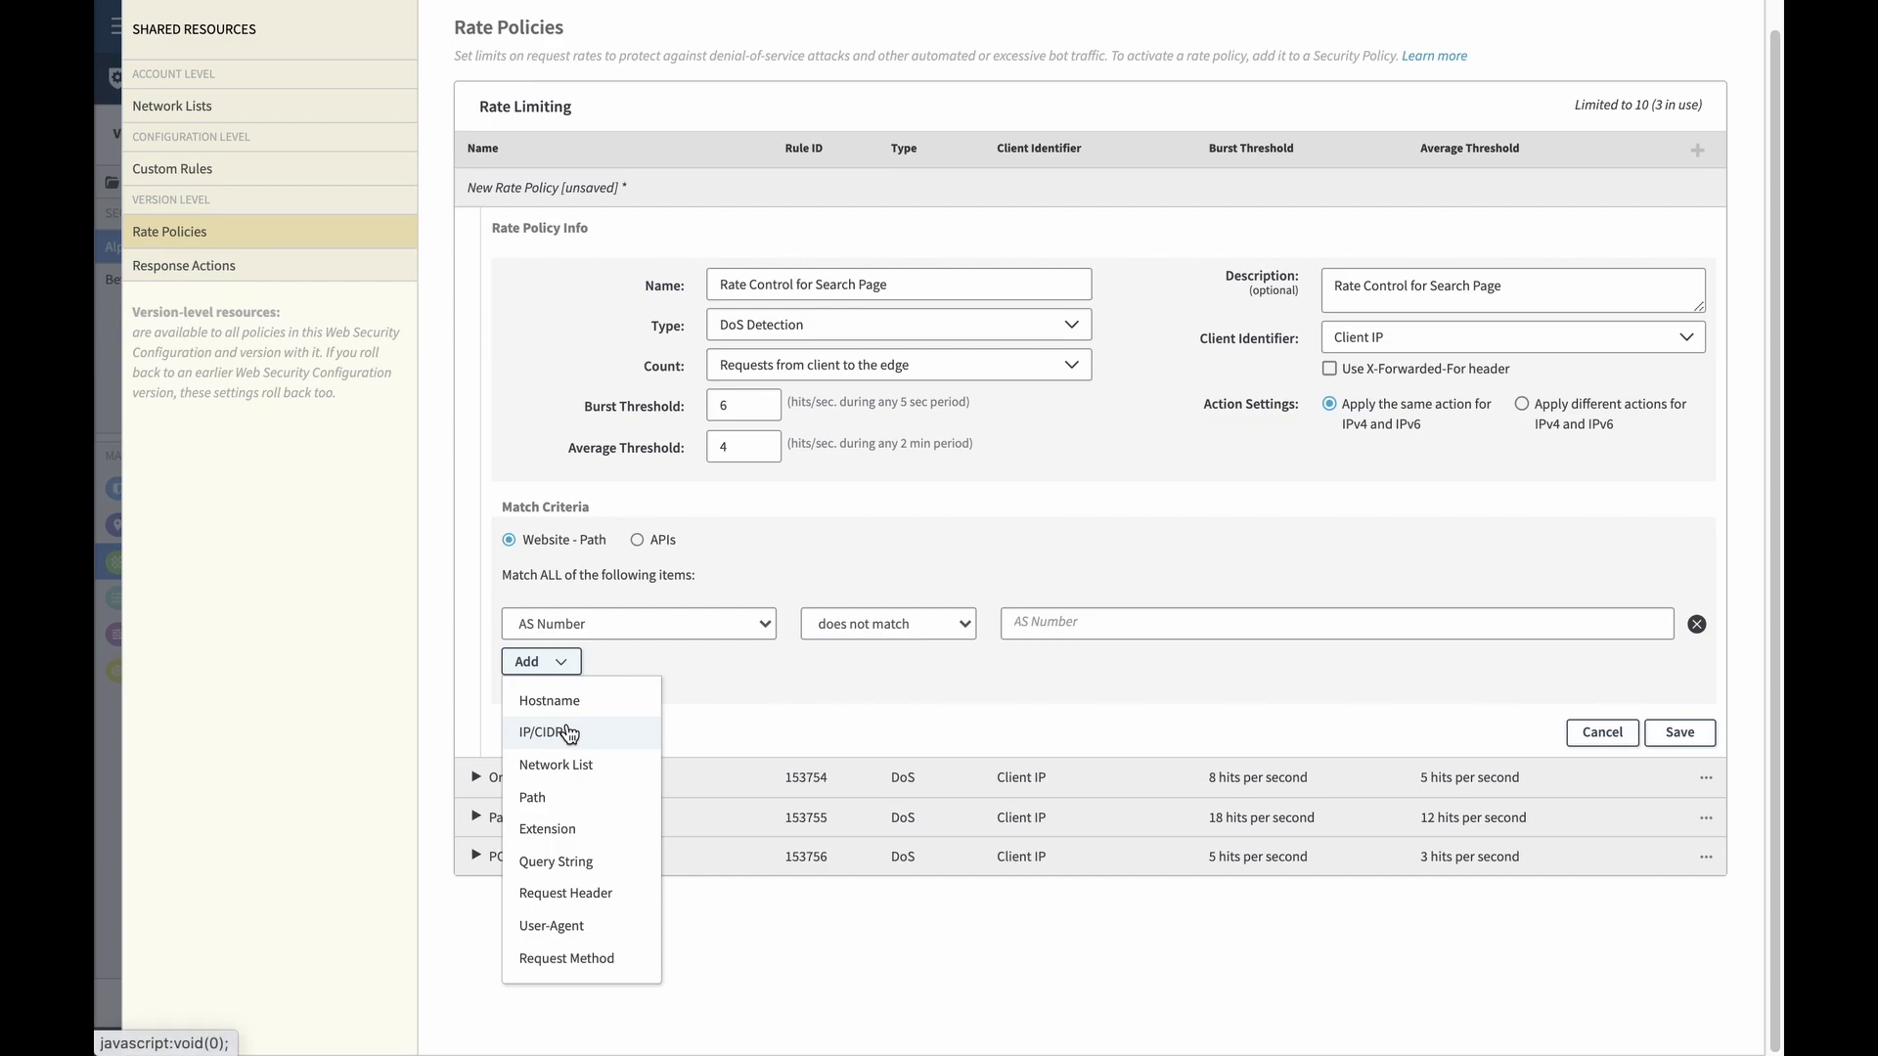
{"action": "left_click", "coordinate": [563, 800]}
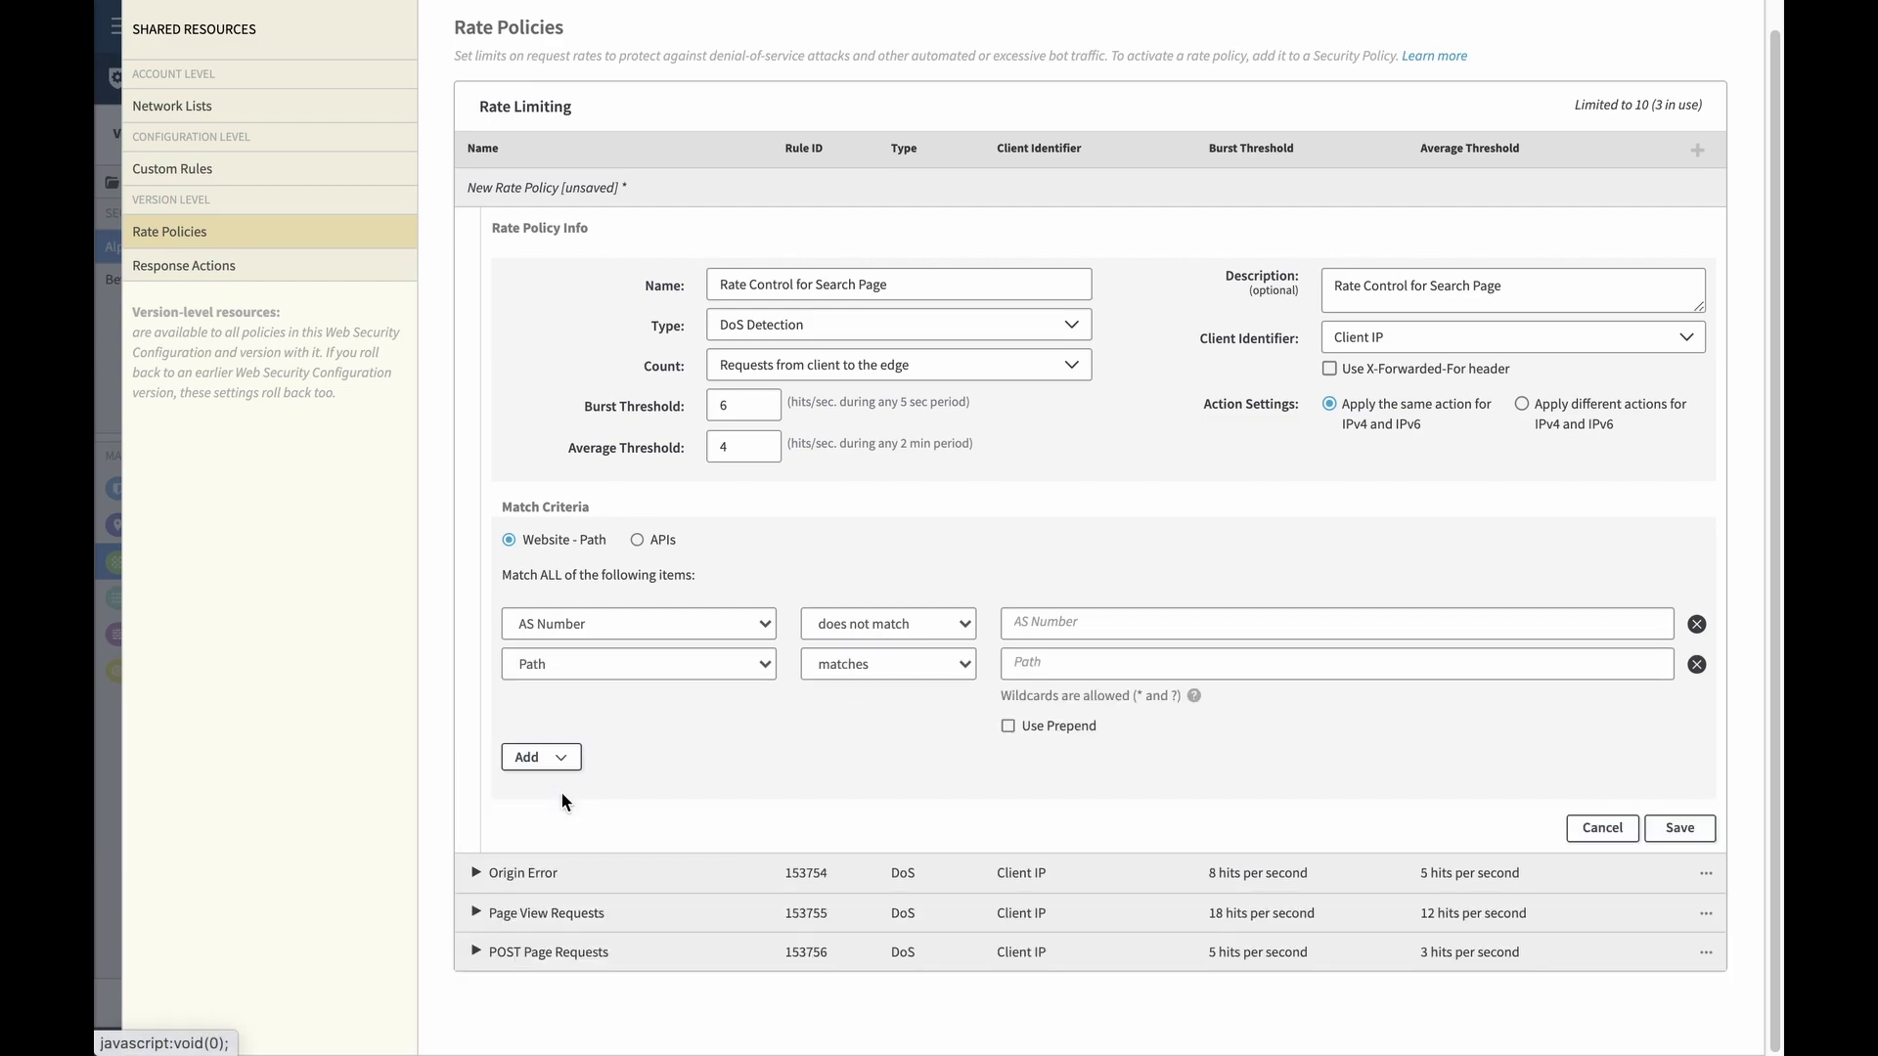
{"action": "left_click", "coordinate": [558, 759]}
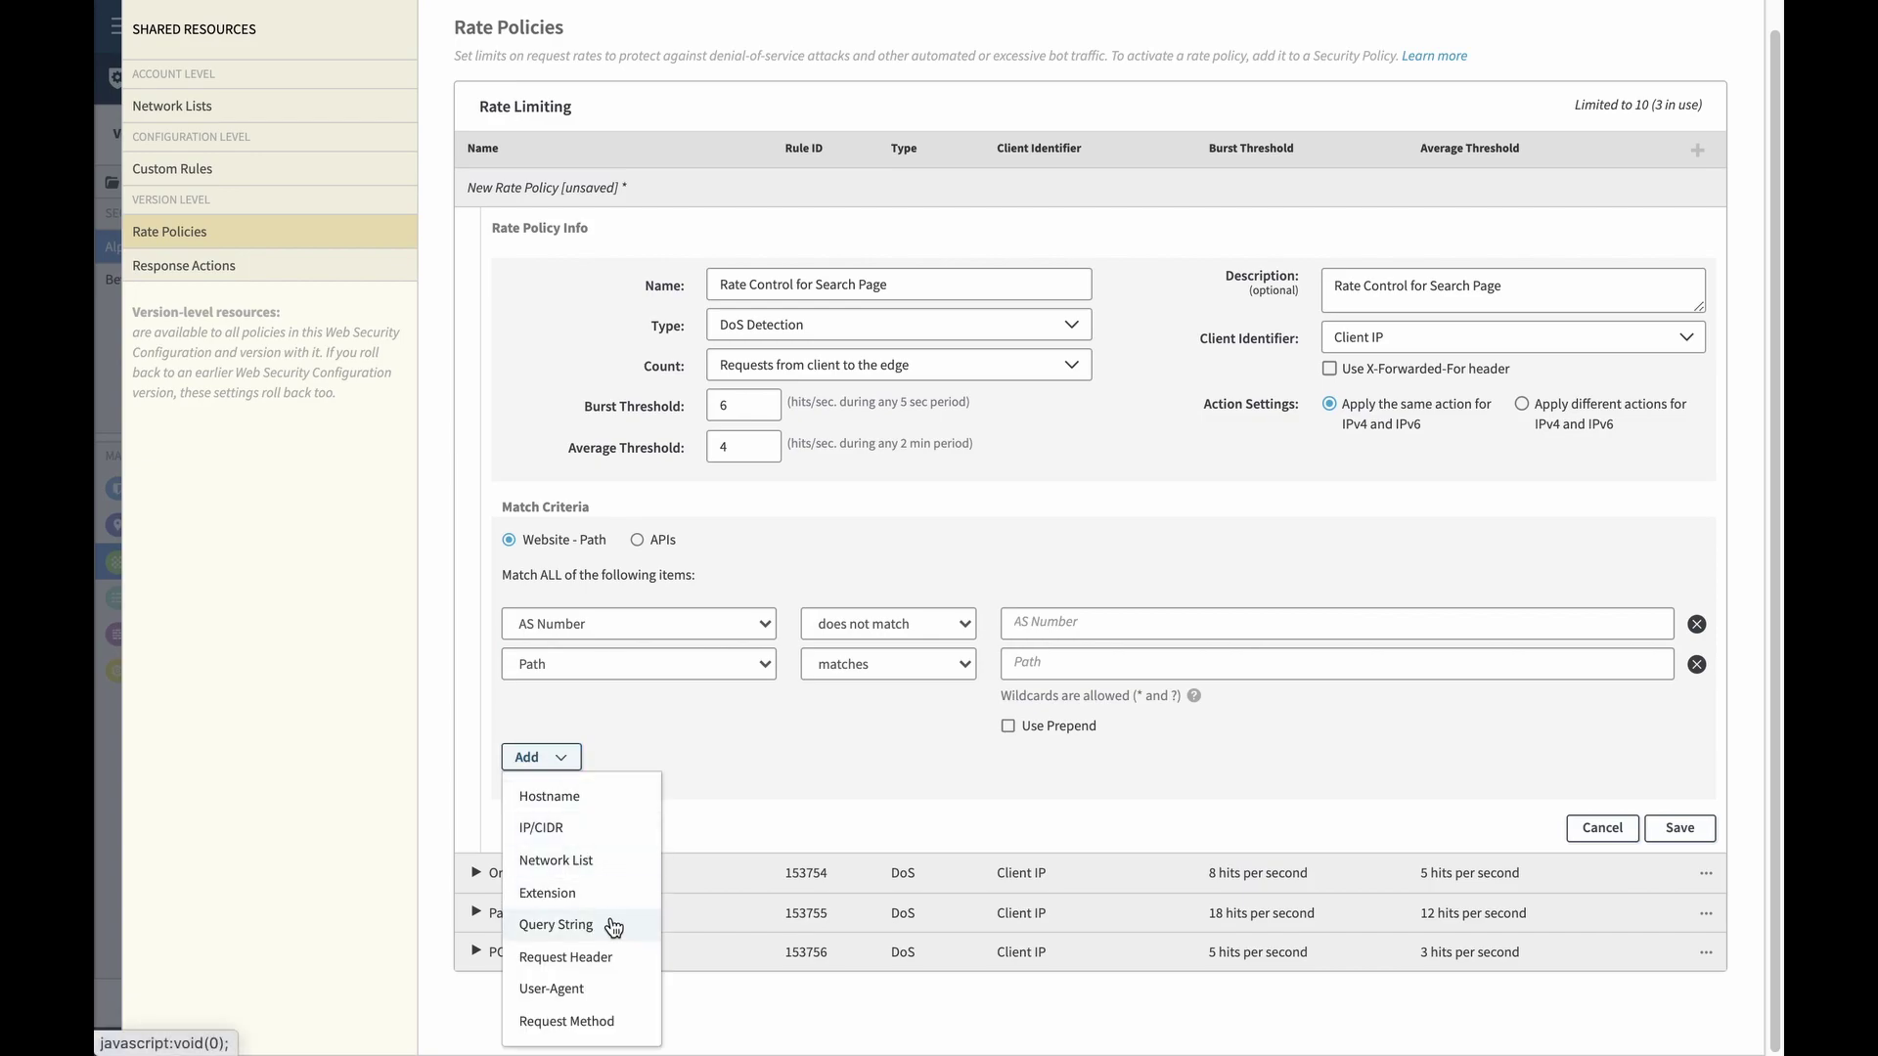
{"action": "left_click", "coordinate": [605, 1023]}
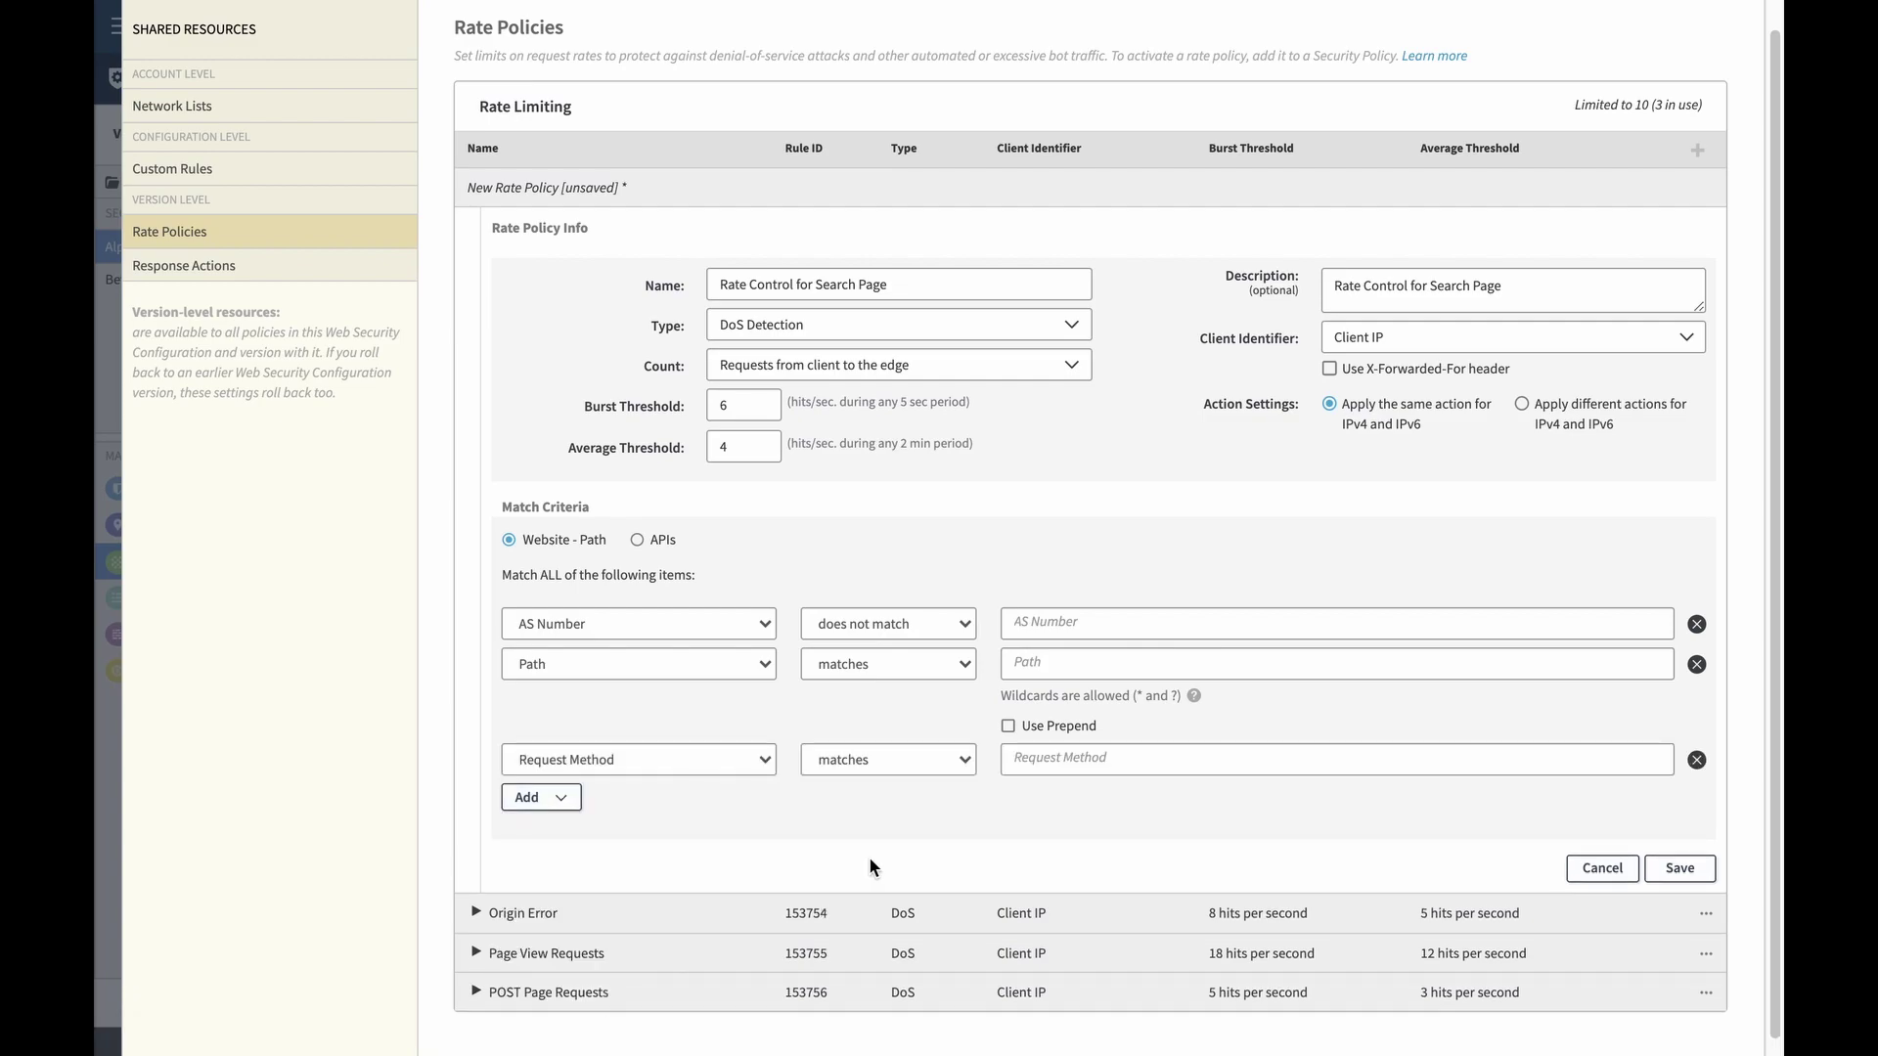
{"action": "left_click", "coordinate": [1113, 764]}
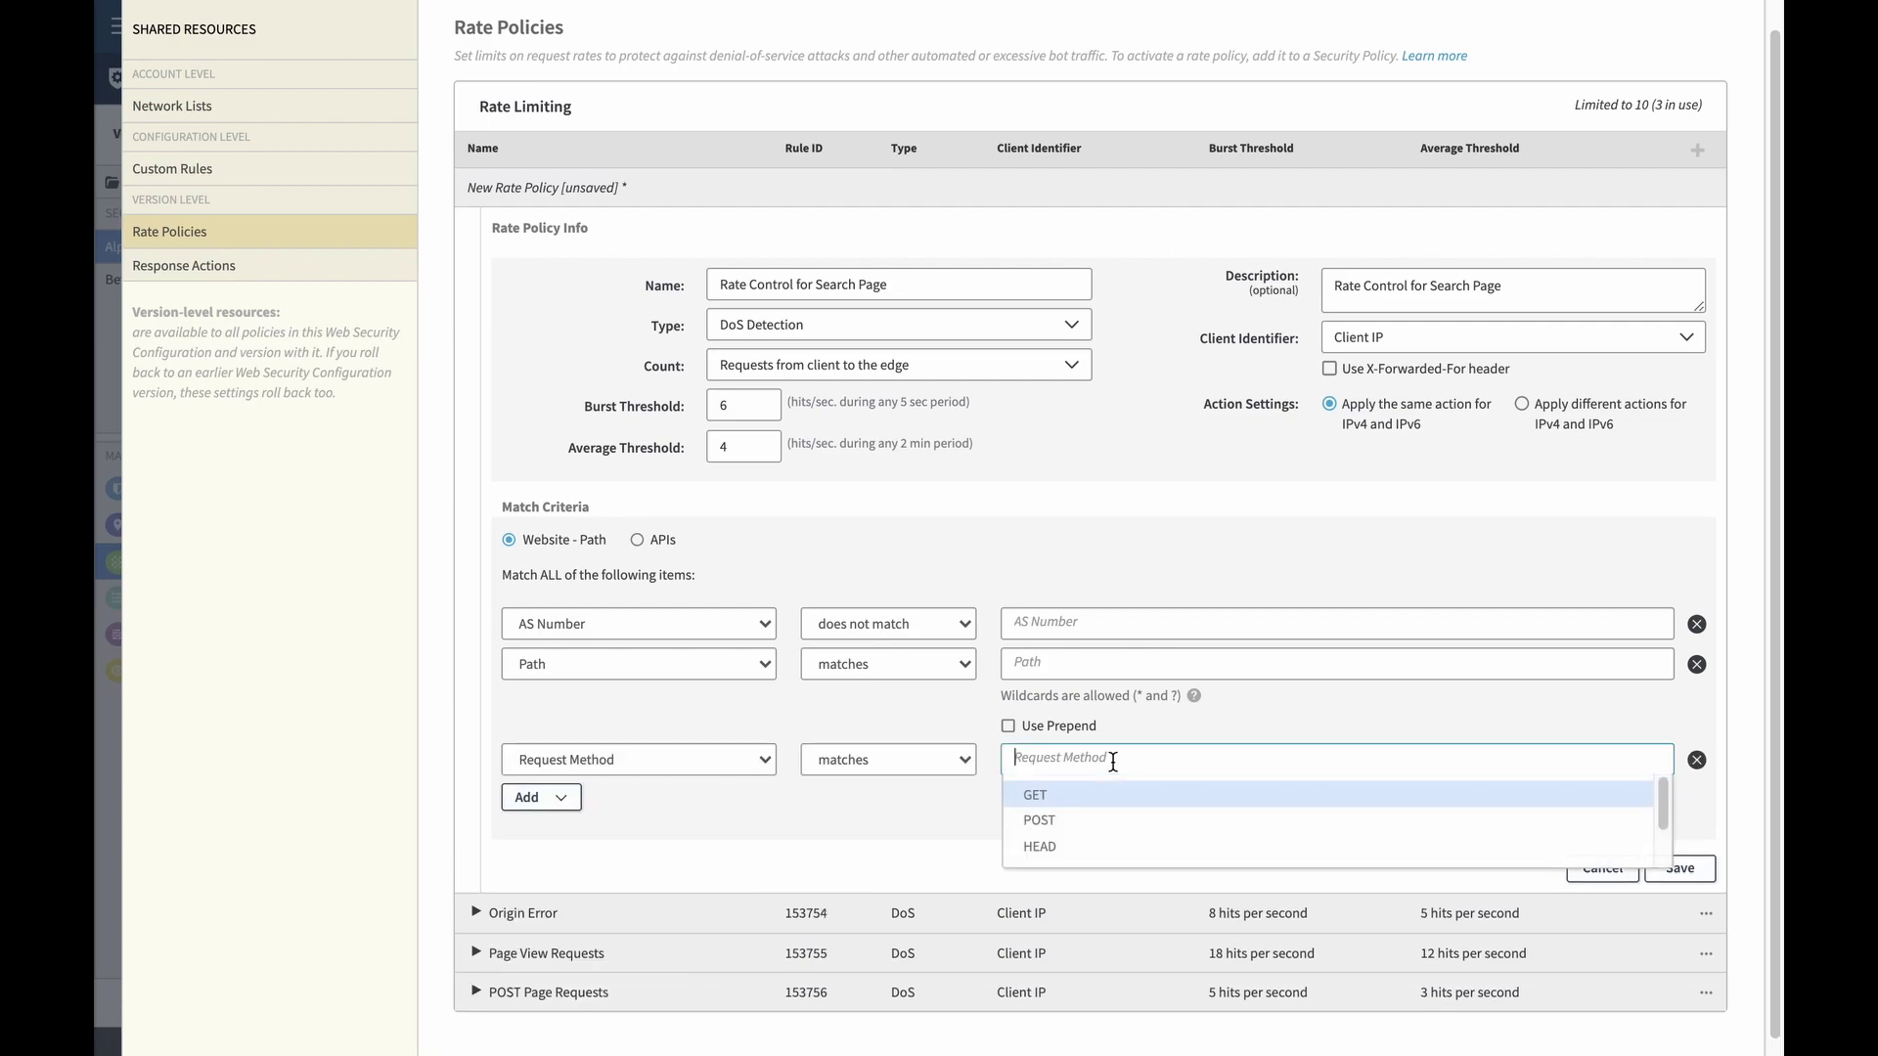
{"action": "left_click", "coordinate": [1084, 825]}
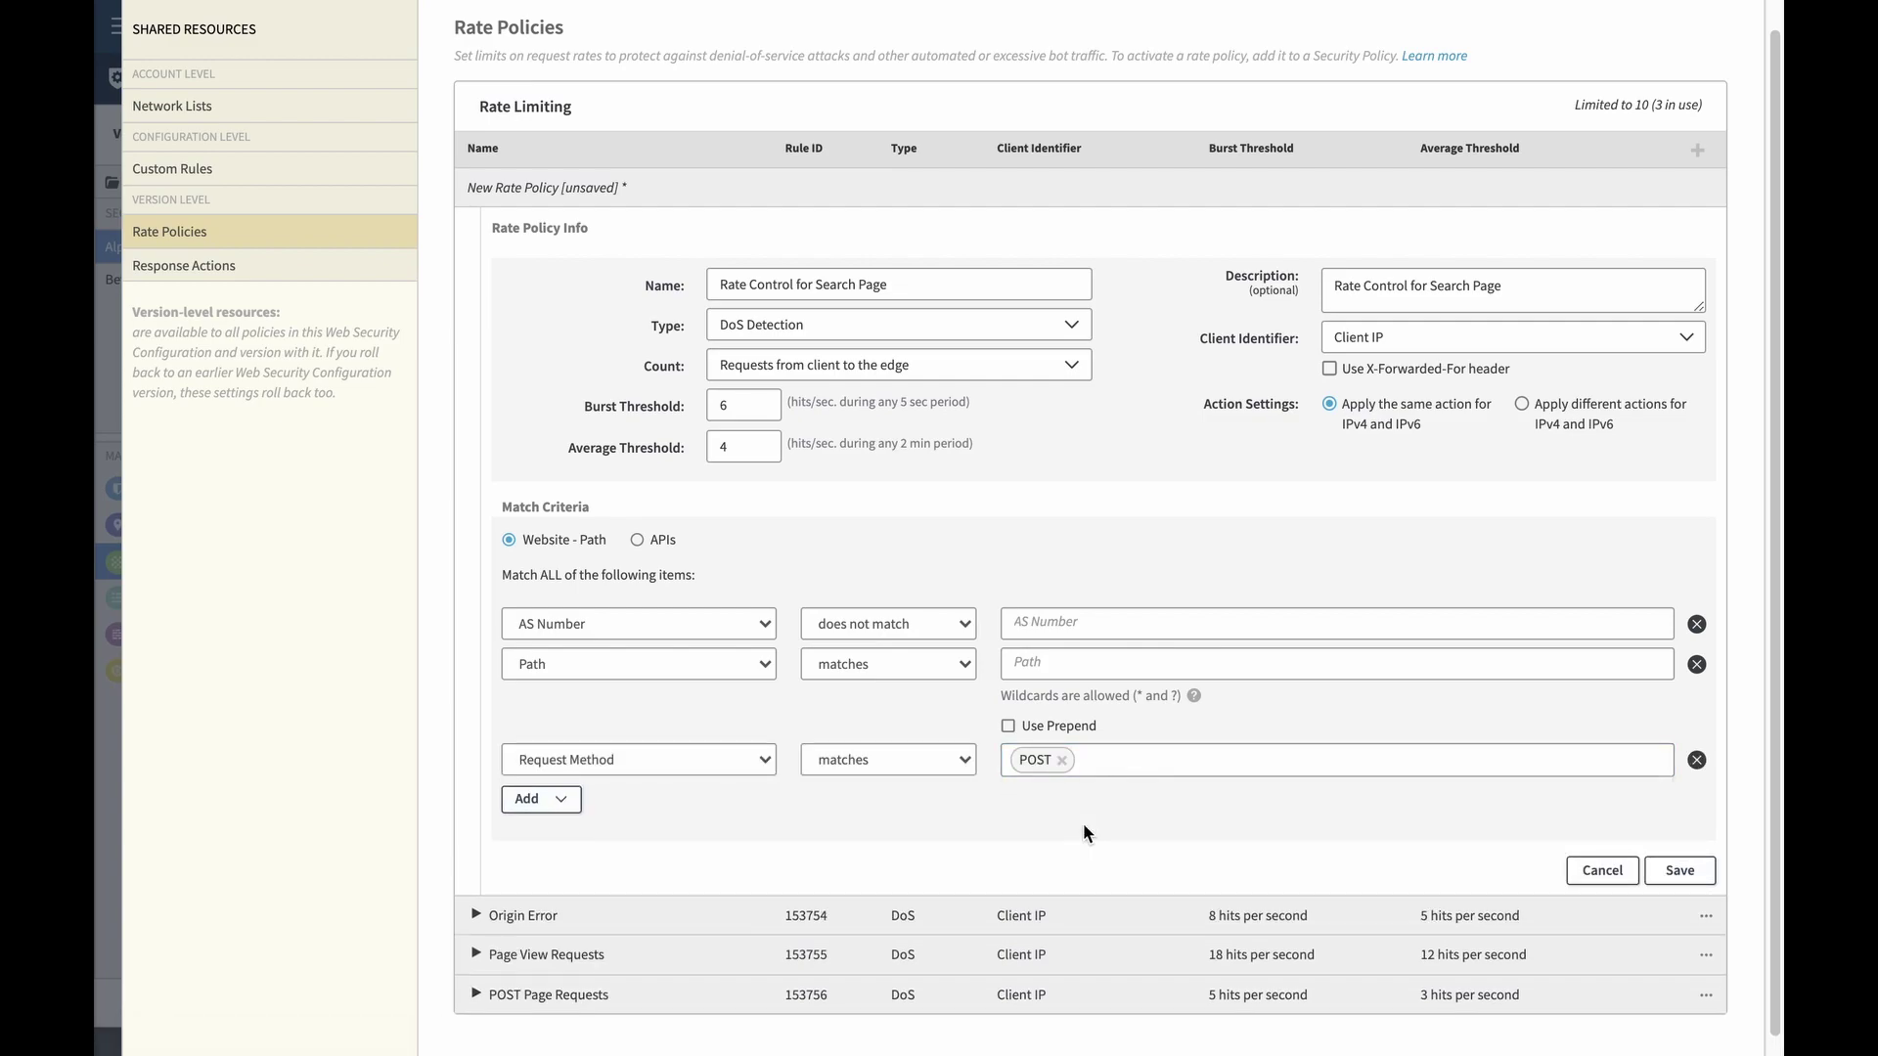
Set the Path criterion to match /*/search and remove the empty AS Number criterion.
{"action": "left_click", "coordinate": [1048, 673]}
{"action": "type", "text": "/*/search"}
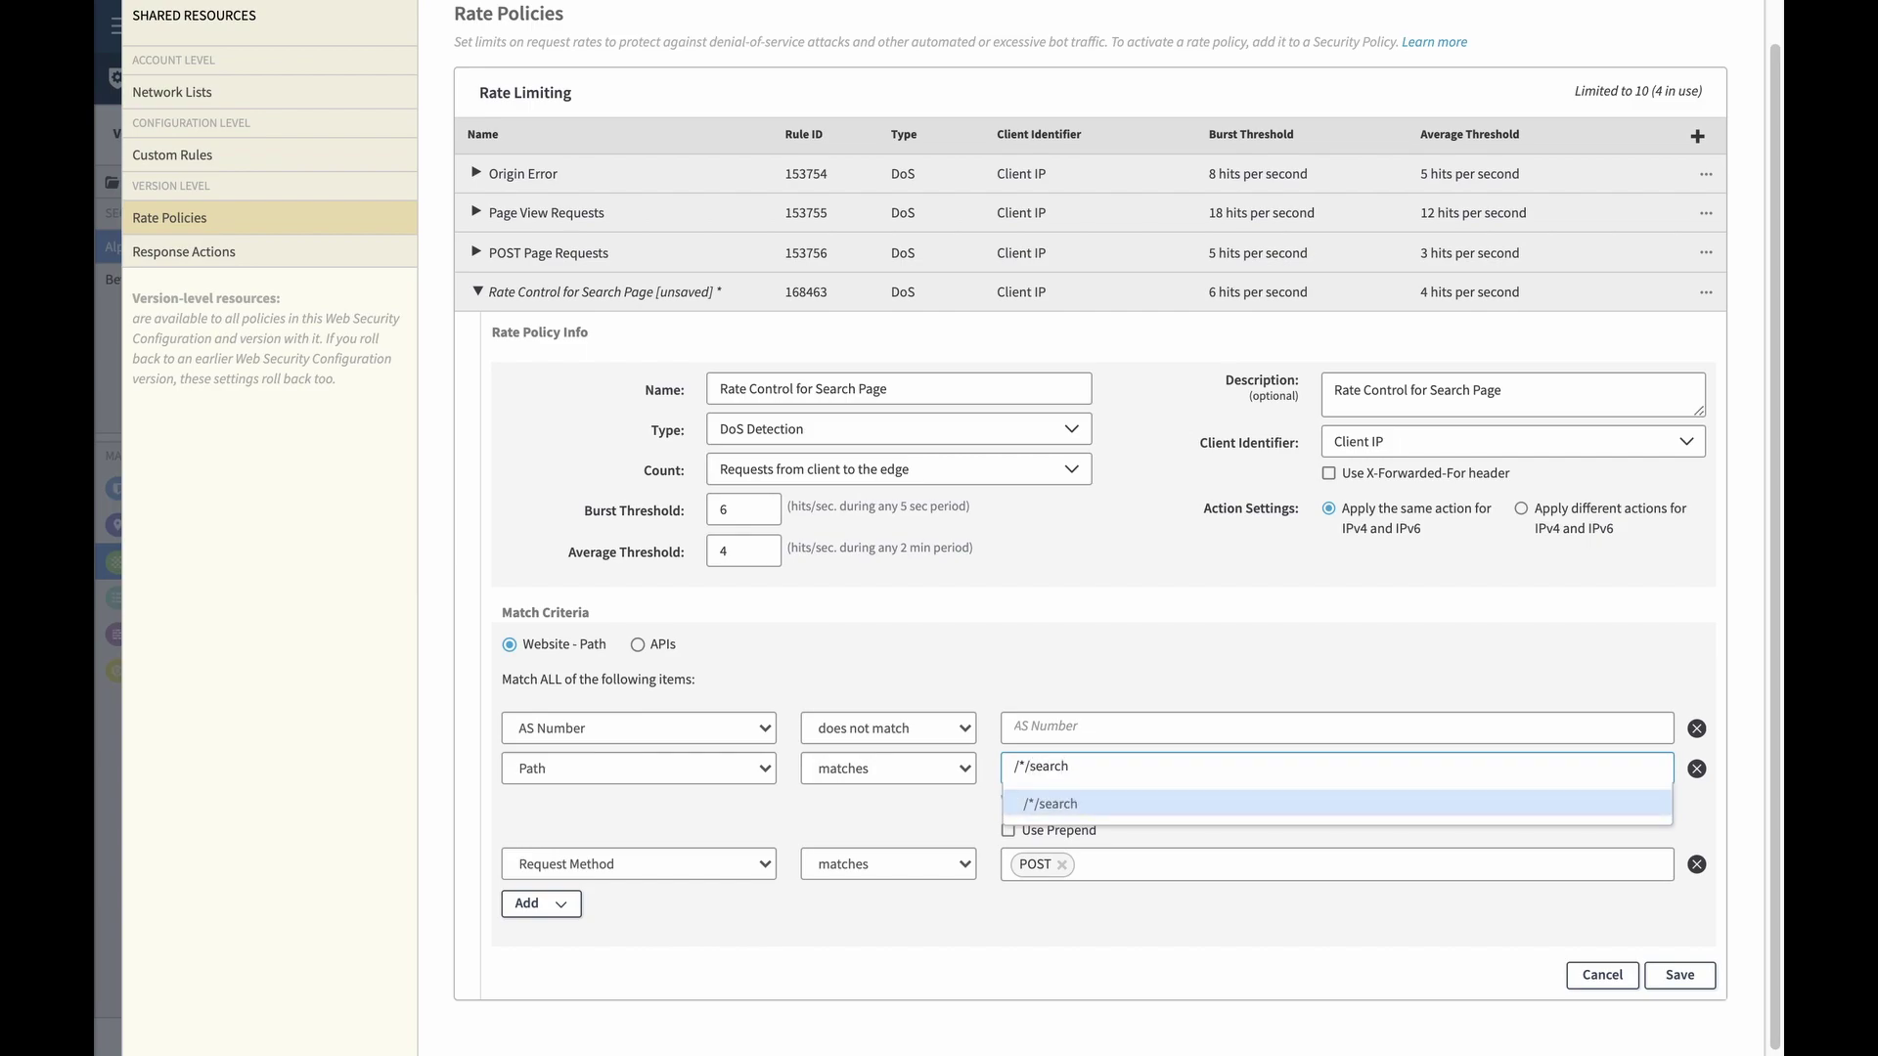
{"action": "left_click", "coordinate": [1066, 801]}
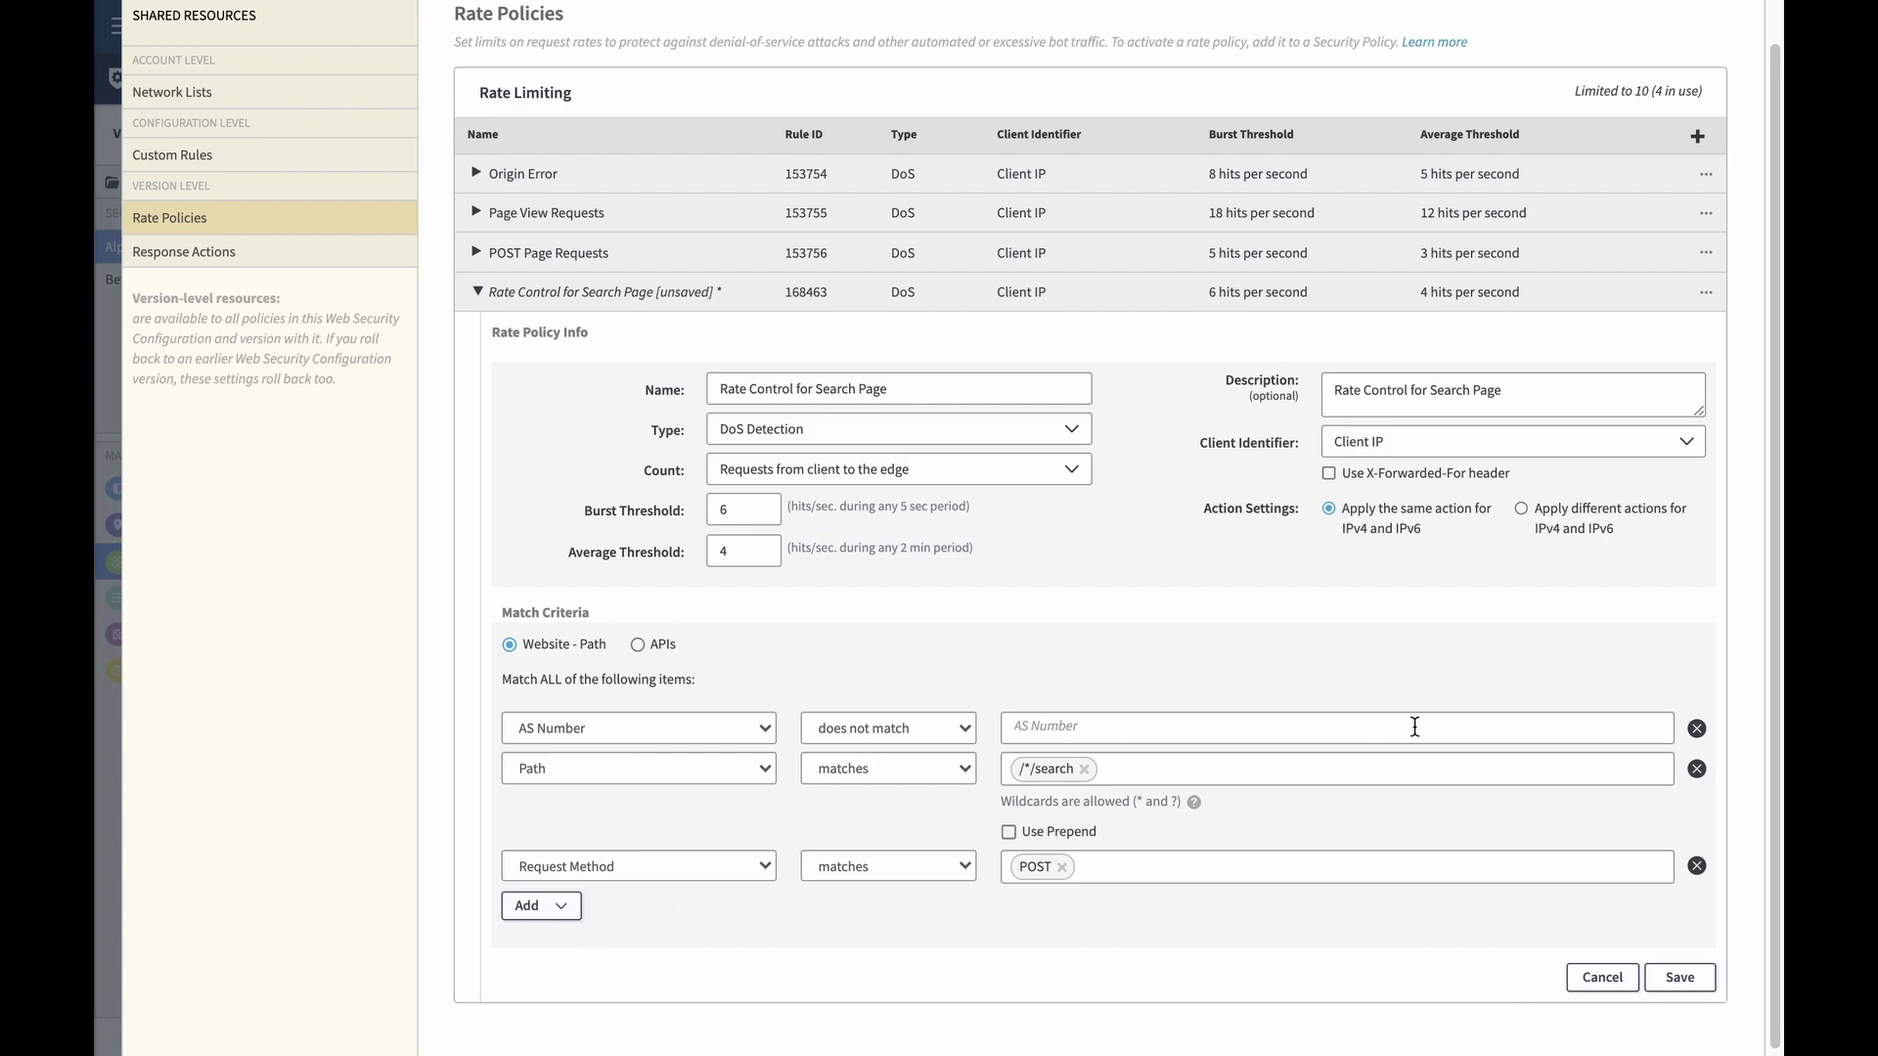
{"action": "left_click", "coordinate": [1697, 732]}
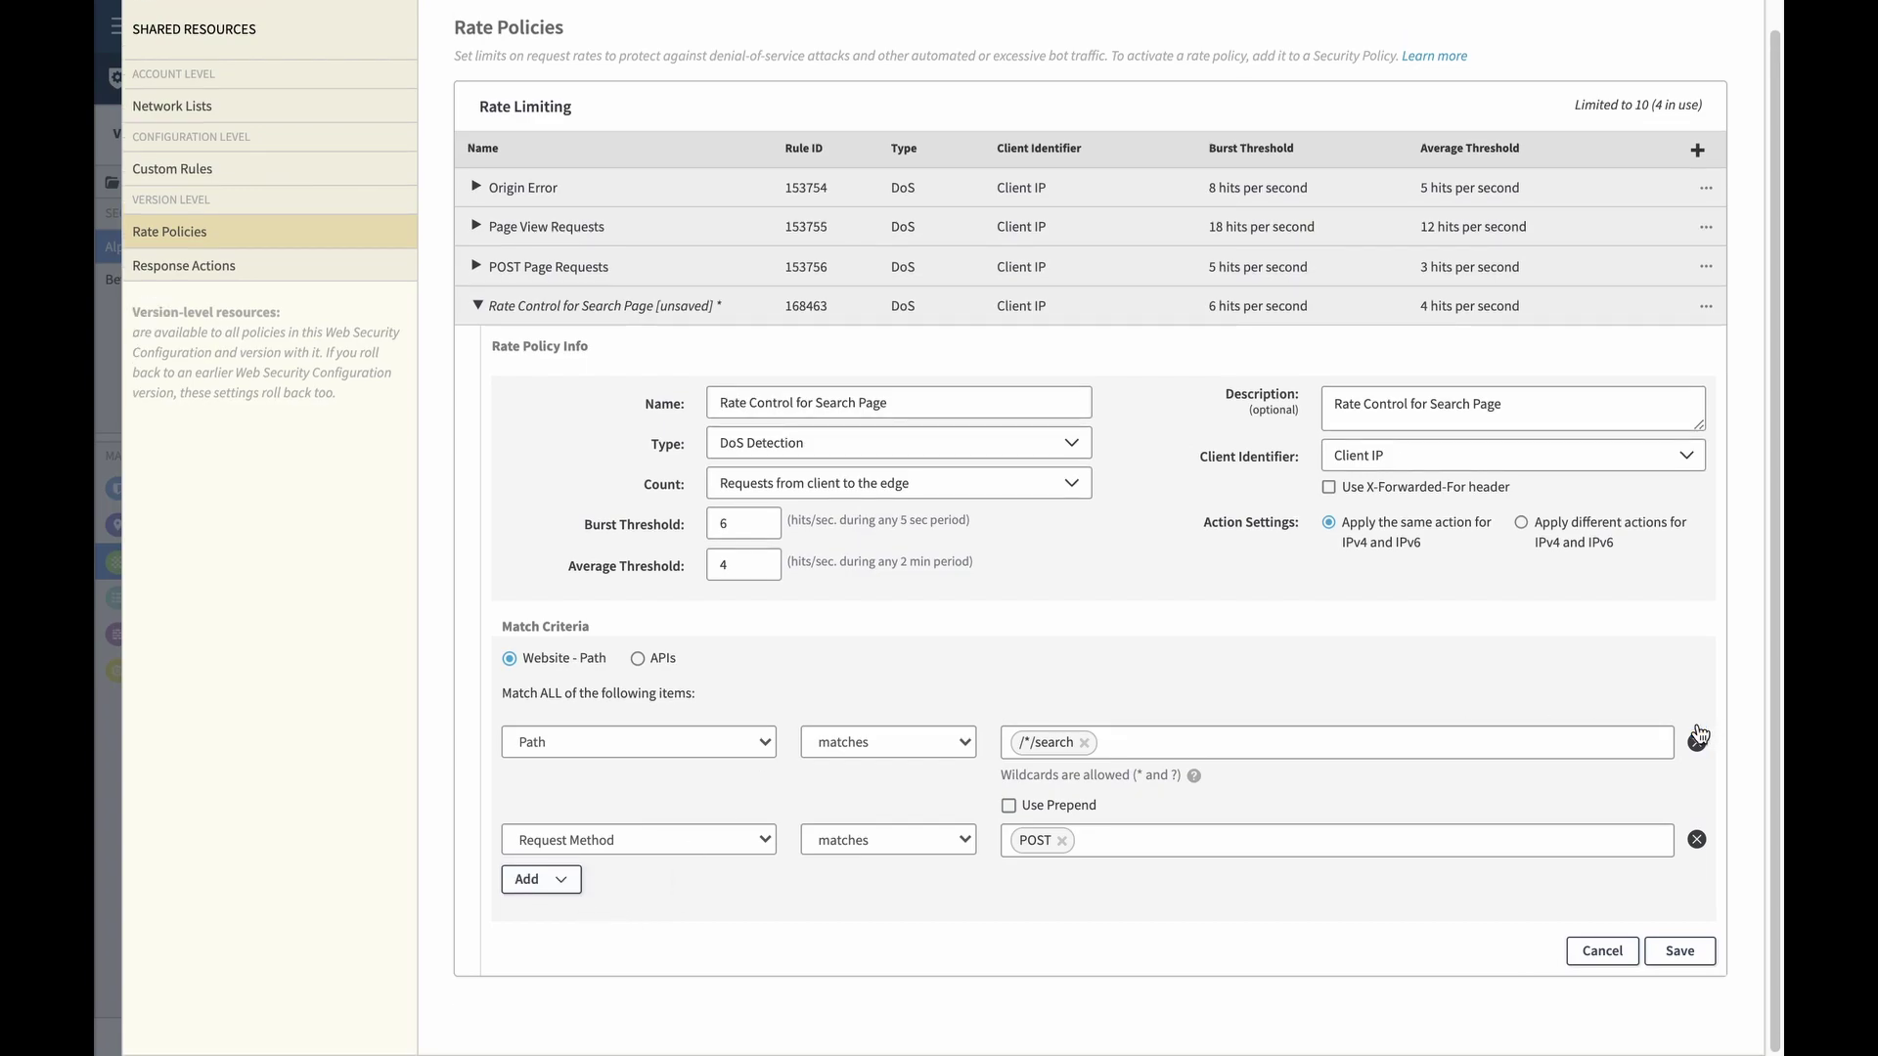
Add a Hostname match criterion with the value example.akamai.com.
{"action": "left_click", "coordinate": [570, 883]}
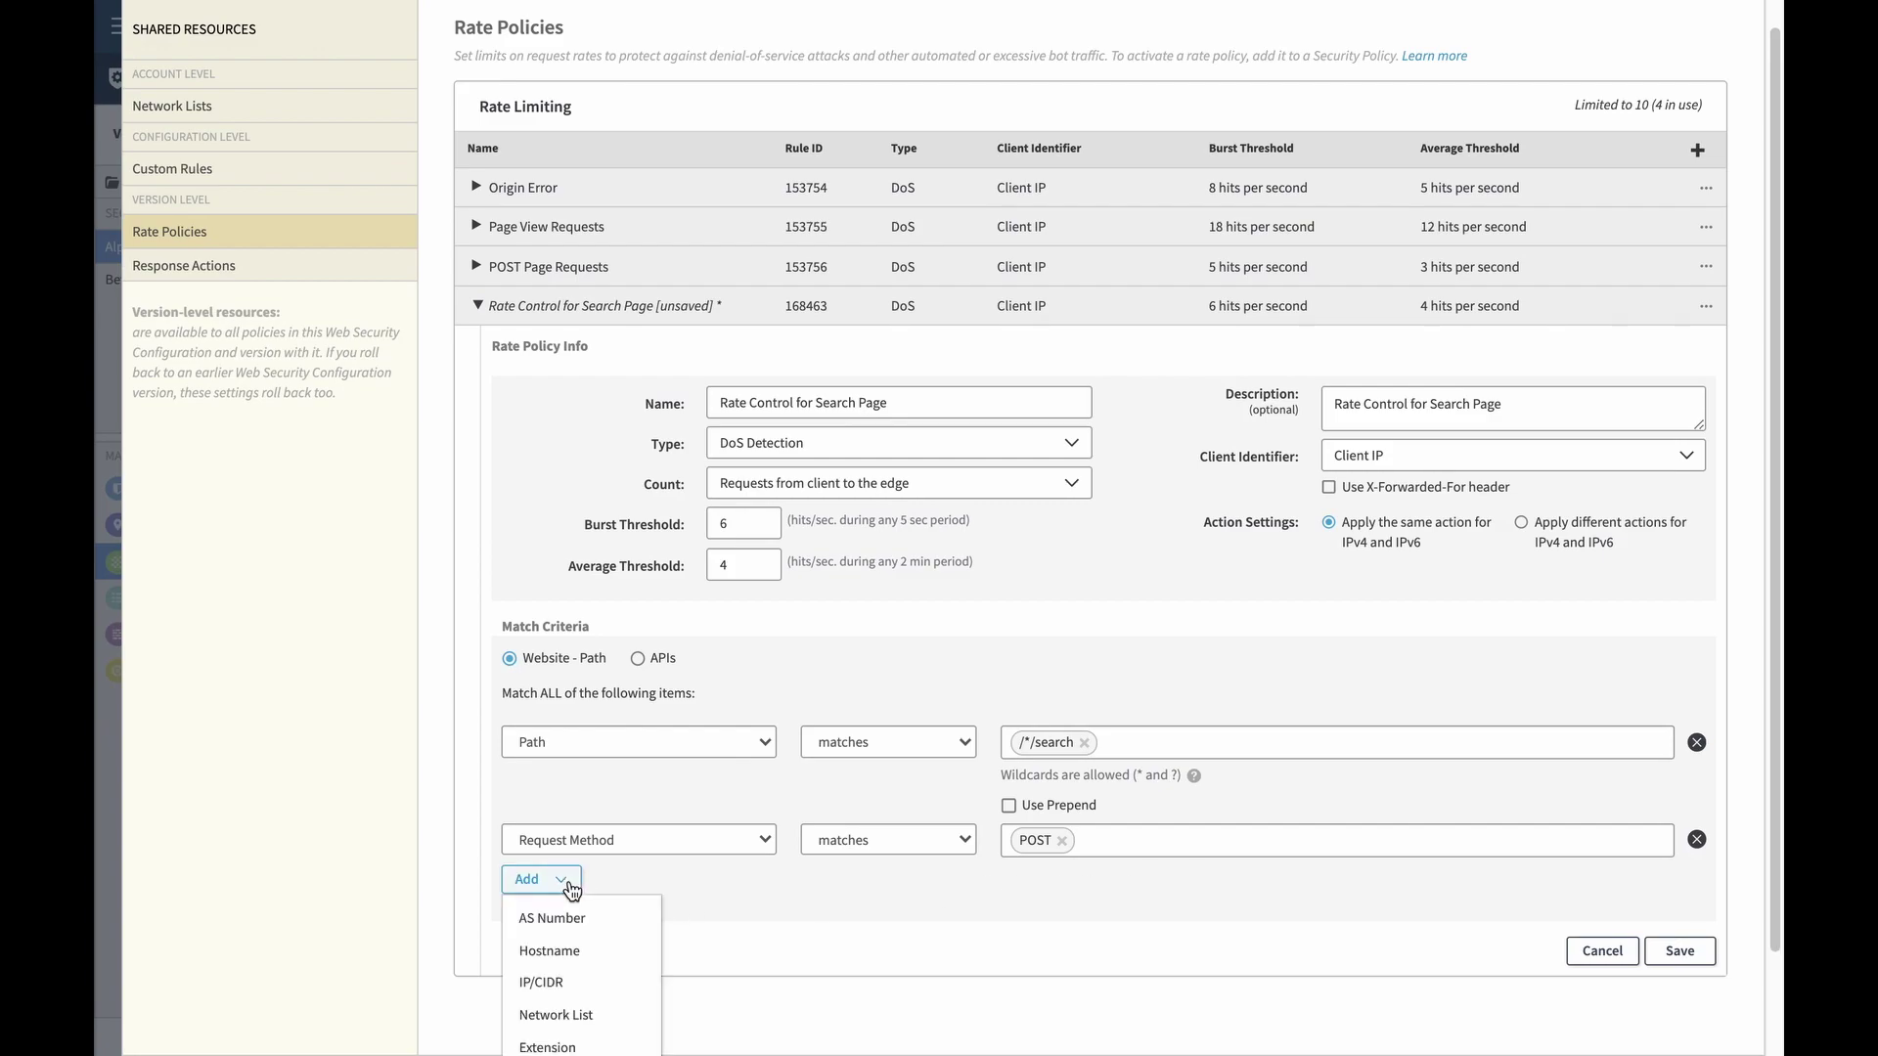
{"action": "left_click", "coordinate": [574, 953]}
{"action": "left_click", "coordinate": [1057, 884]}
{"action": "type", "text": "exam"}
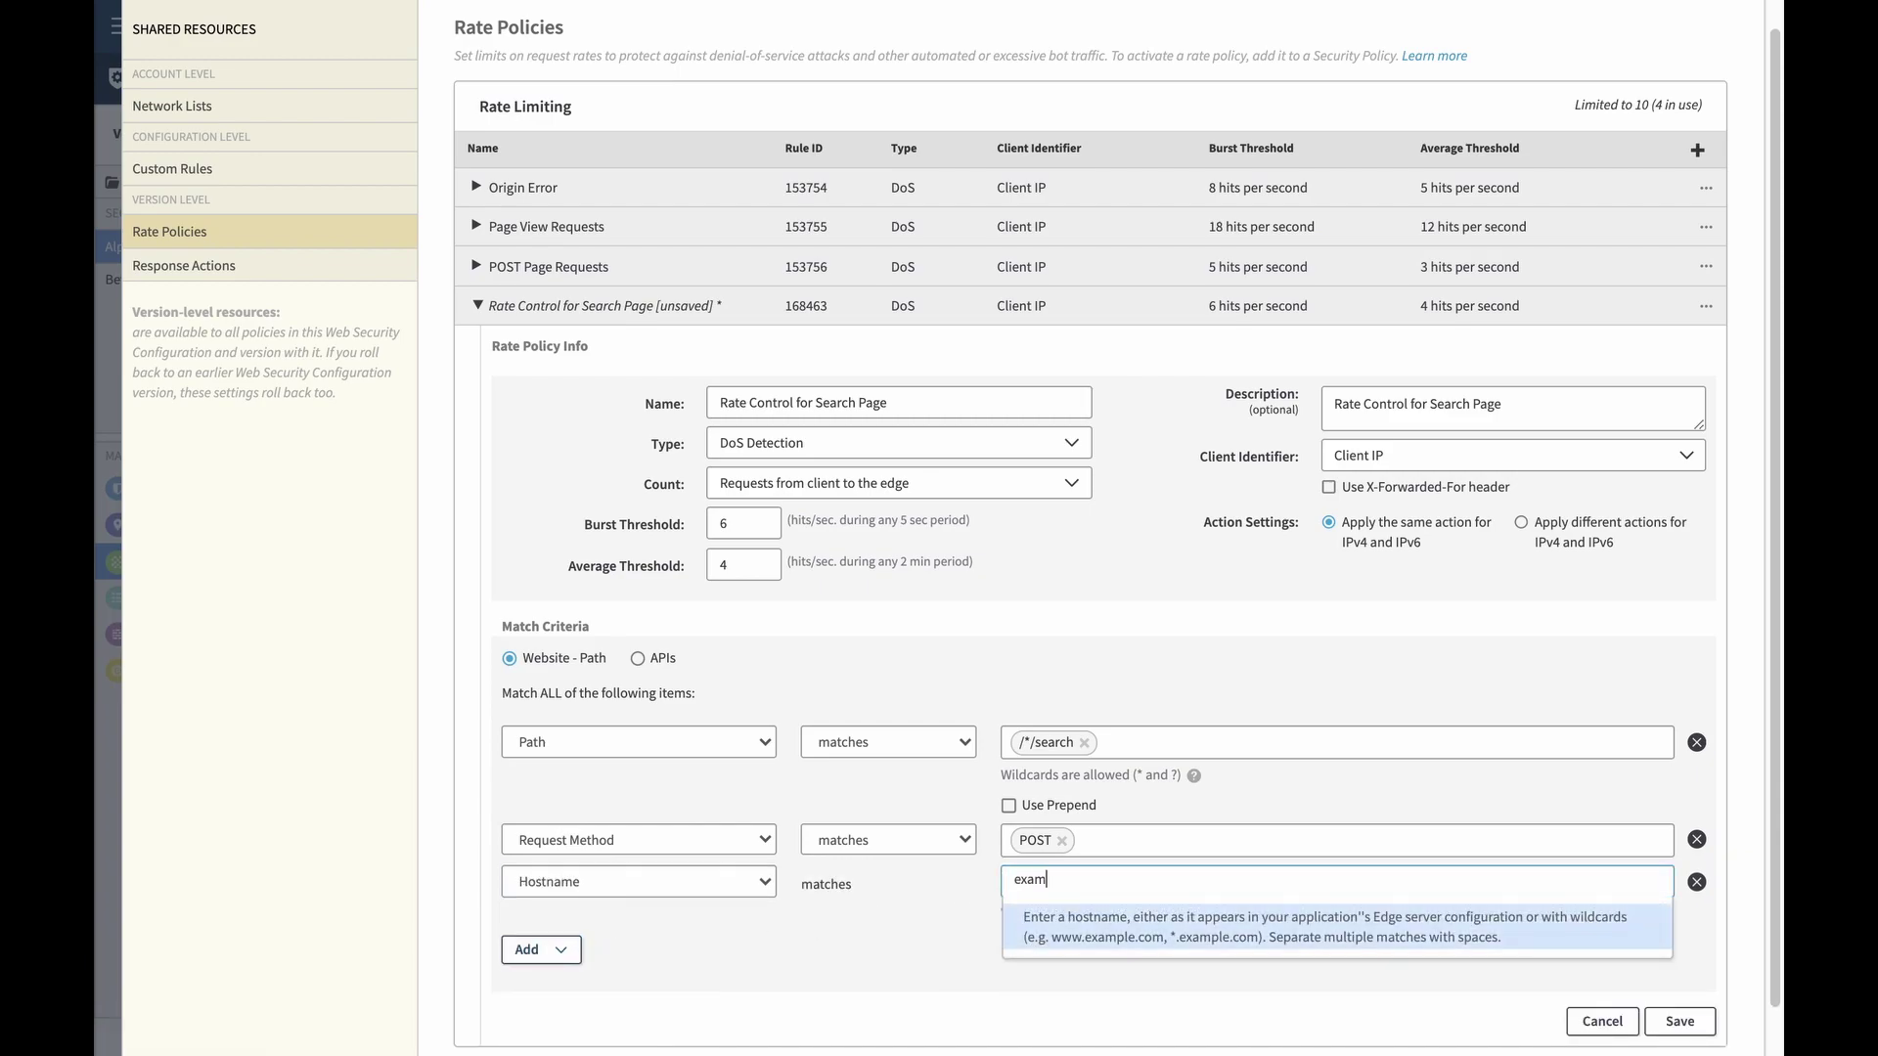
{"action": "type", "text": "ple.akmaai"}
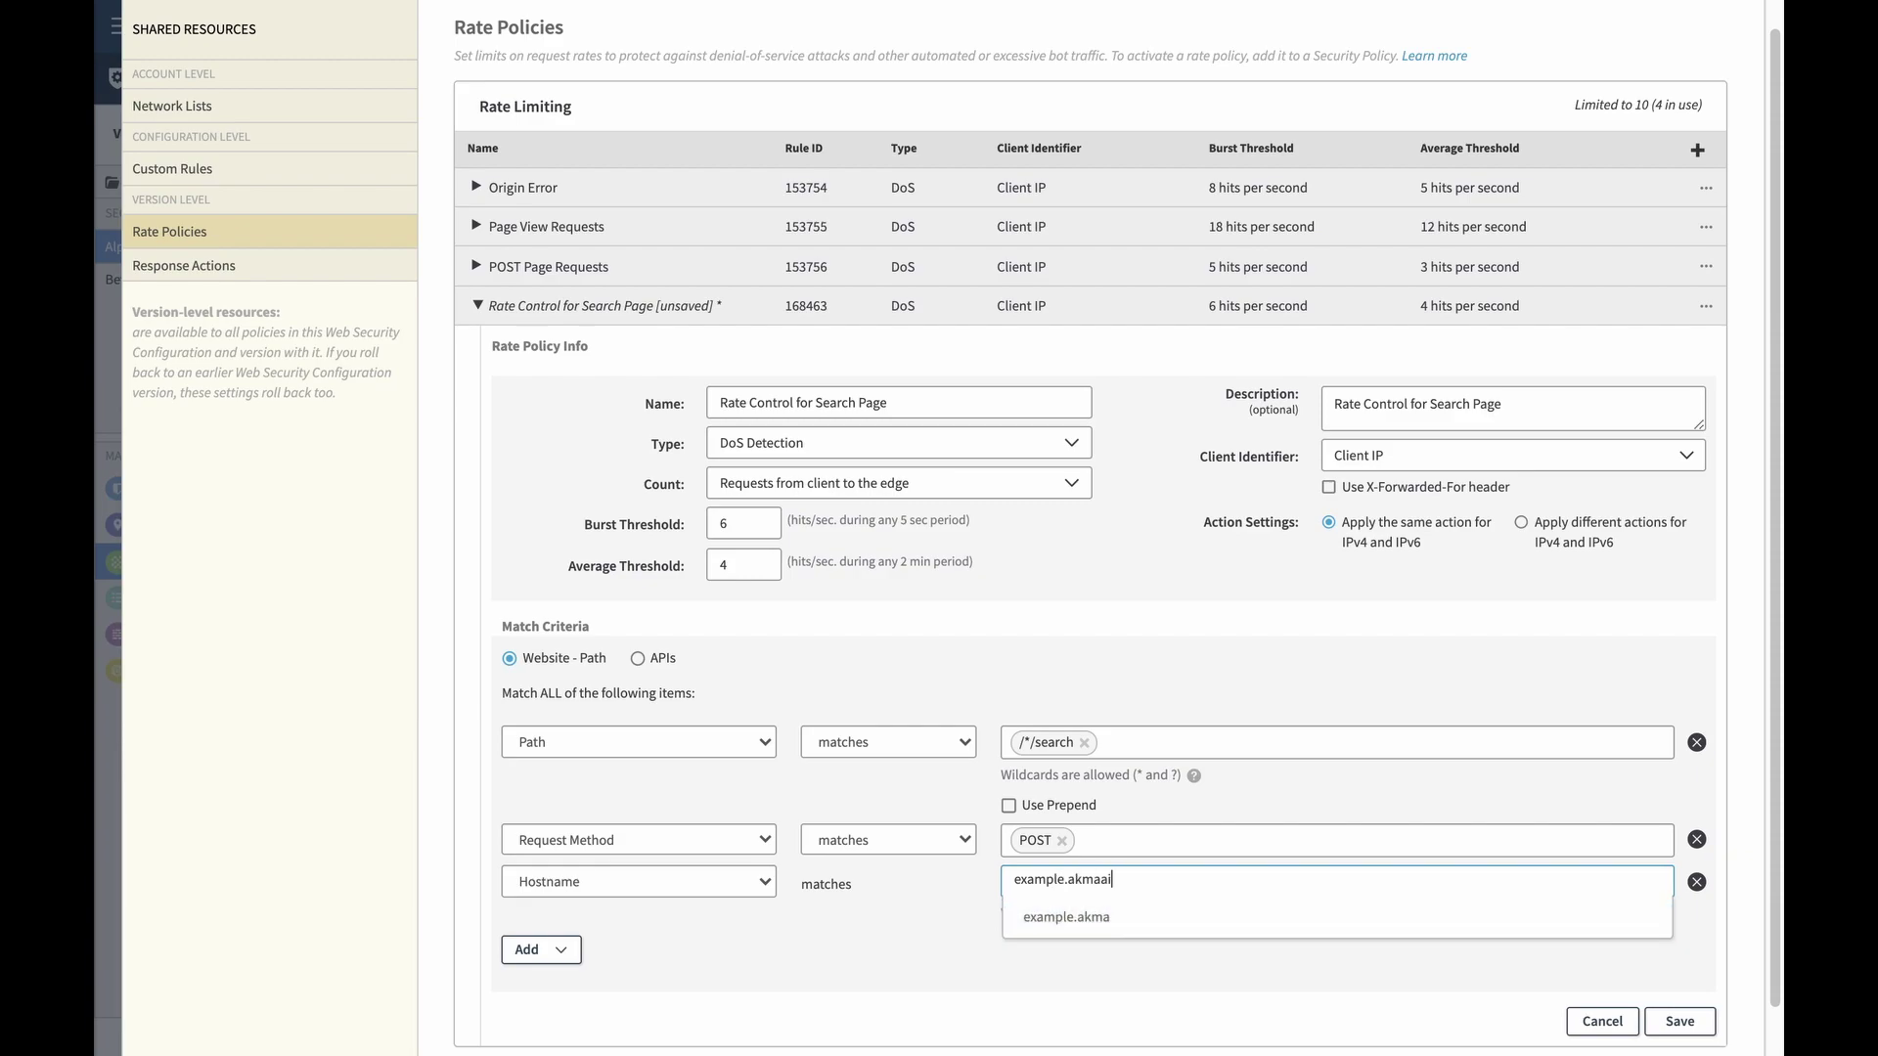
{"action": "key", "text": "BackSpace"}
{"action": "key", "text": "BackSpace"}
{"action": "key", "text": "BackSpace"}
{"action": "key", "text": "BackSpace"}
{"action": "type", "text": "amai"}
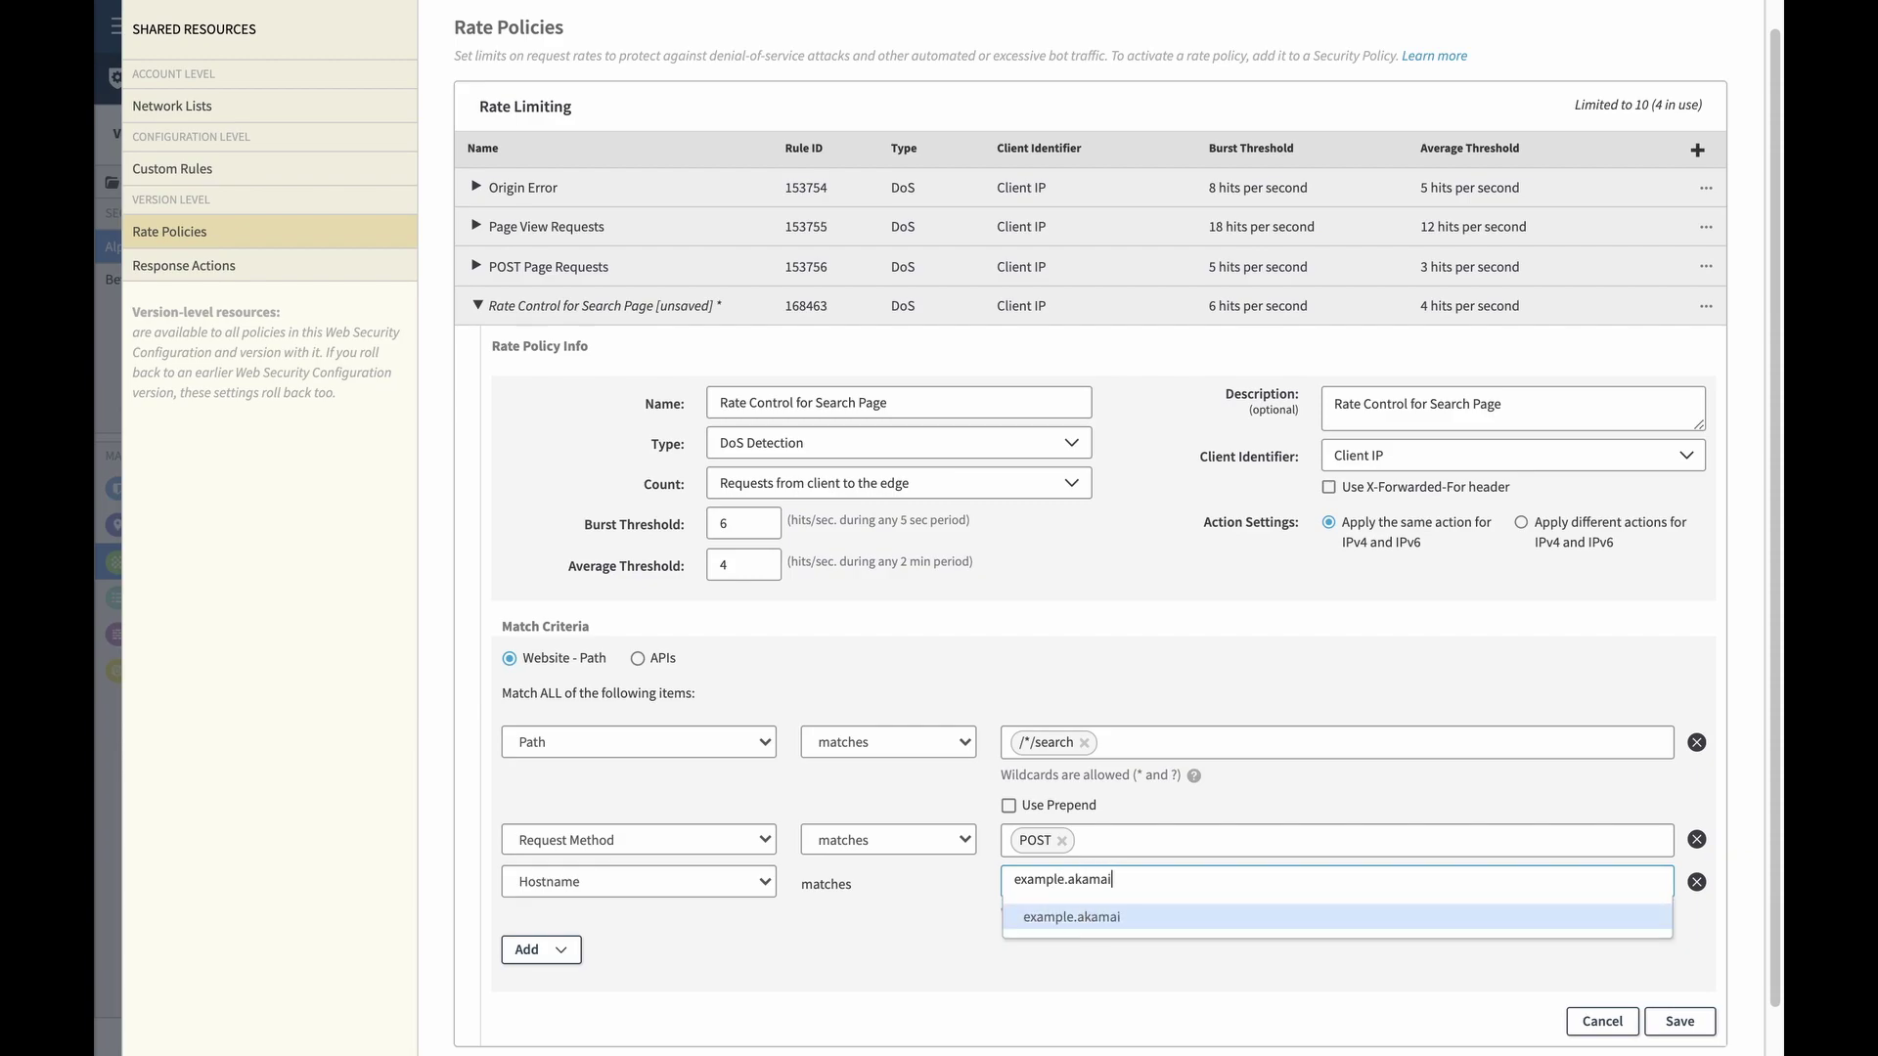
{"action": "type", "text": ".com"}
{"action": "left_click", "coordinate": [1088, 927]}
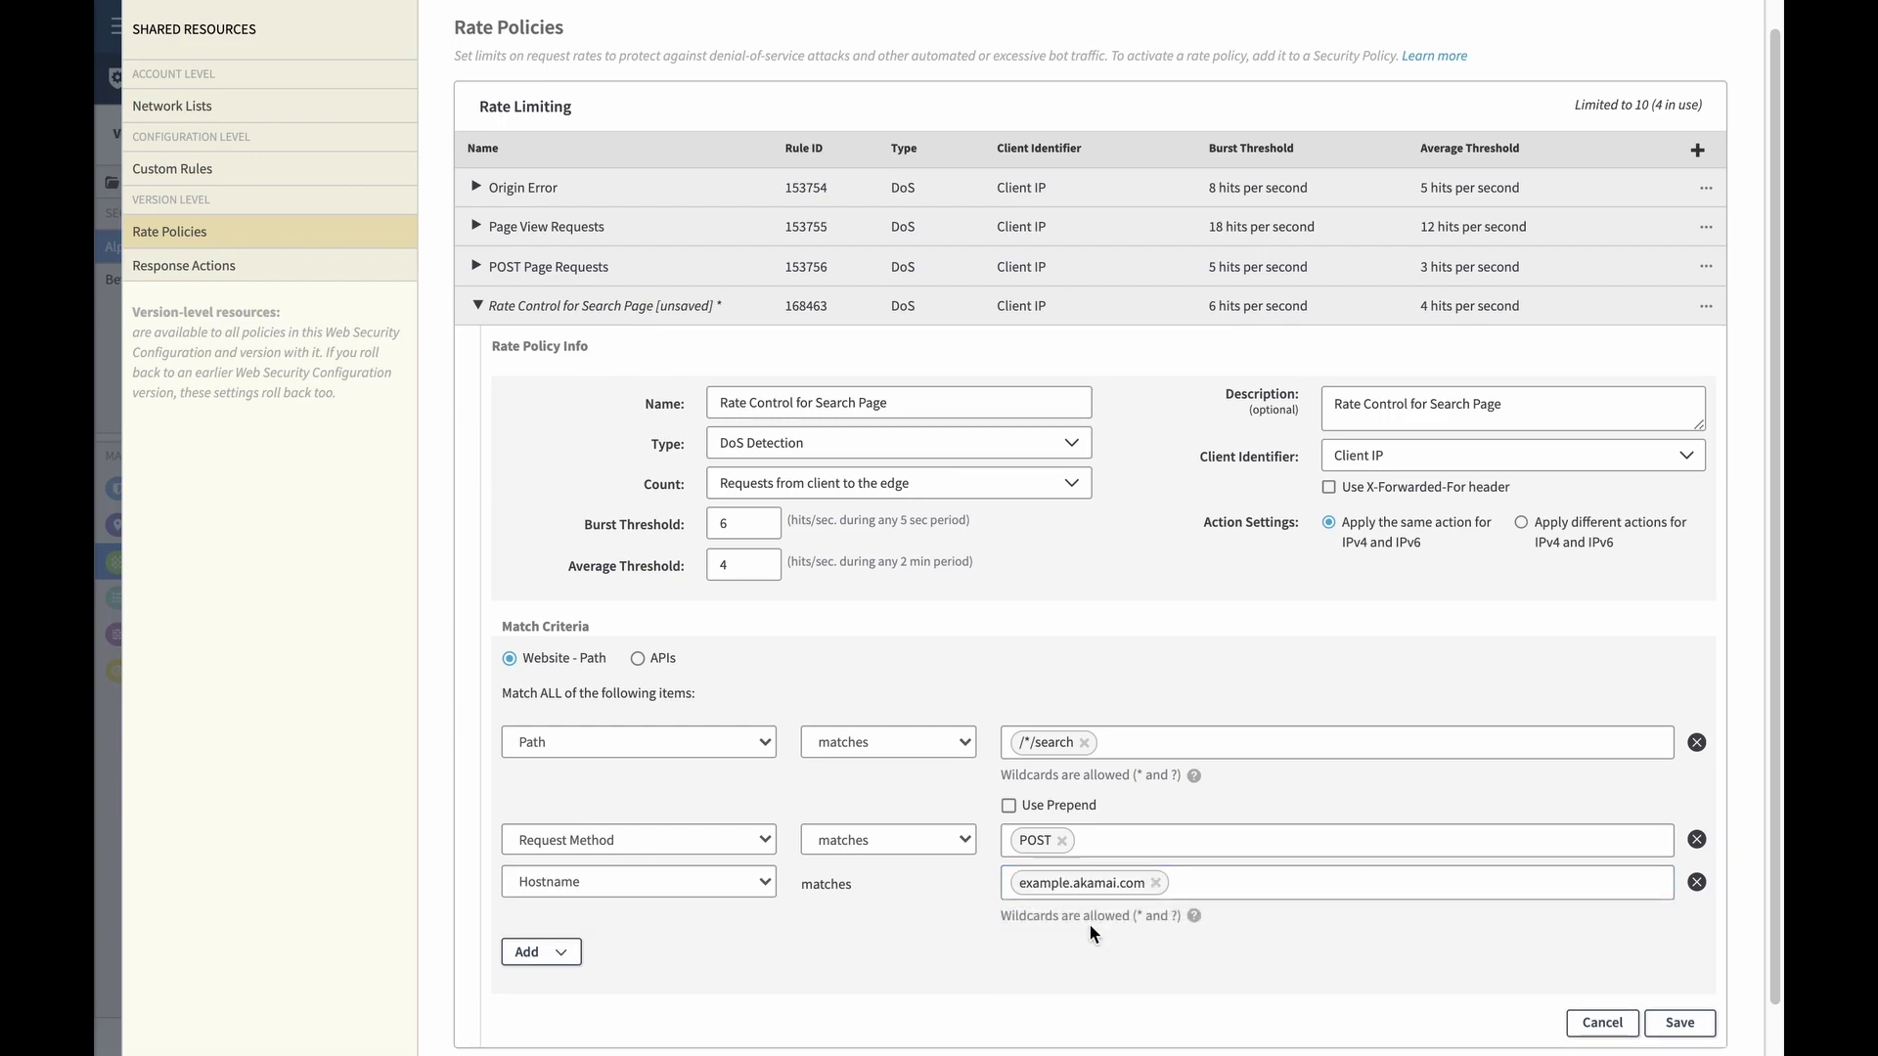
Save the Rate Control for Search Page policy and return to the DoS Protection page.
{"action": "scroll", "coordinate": [1090, 924], "scroll_direction": "down", "scroll_amount": 1}
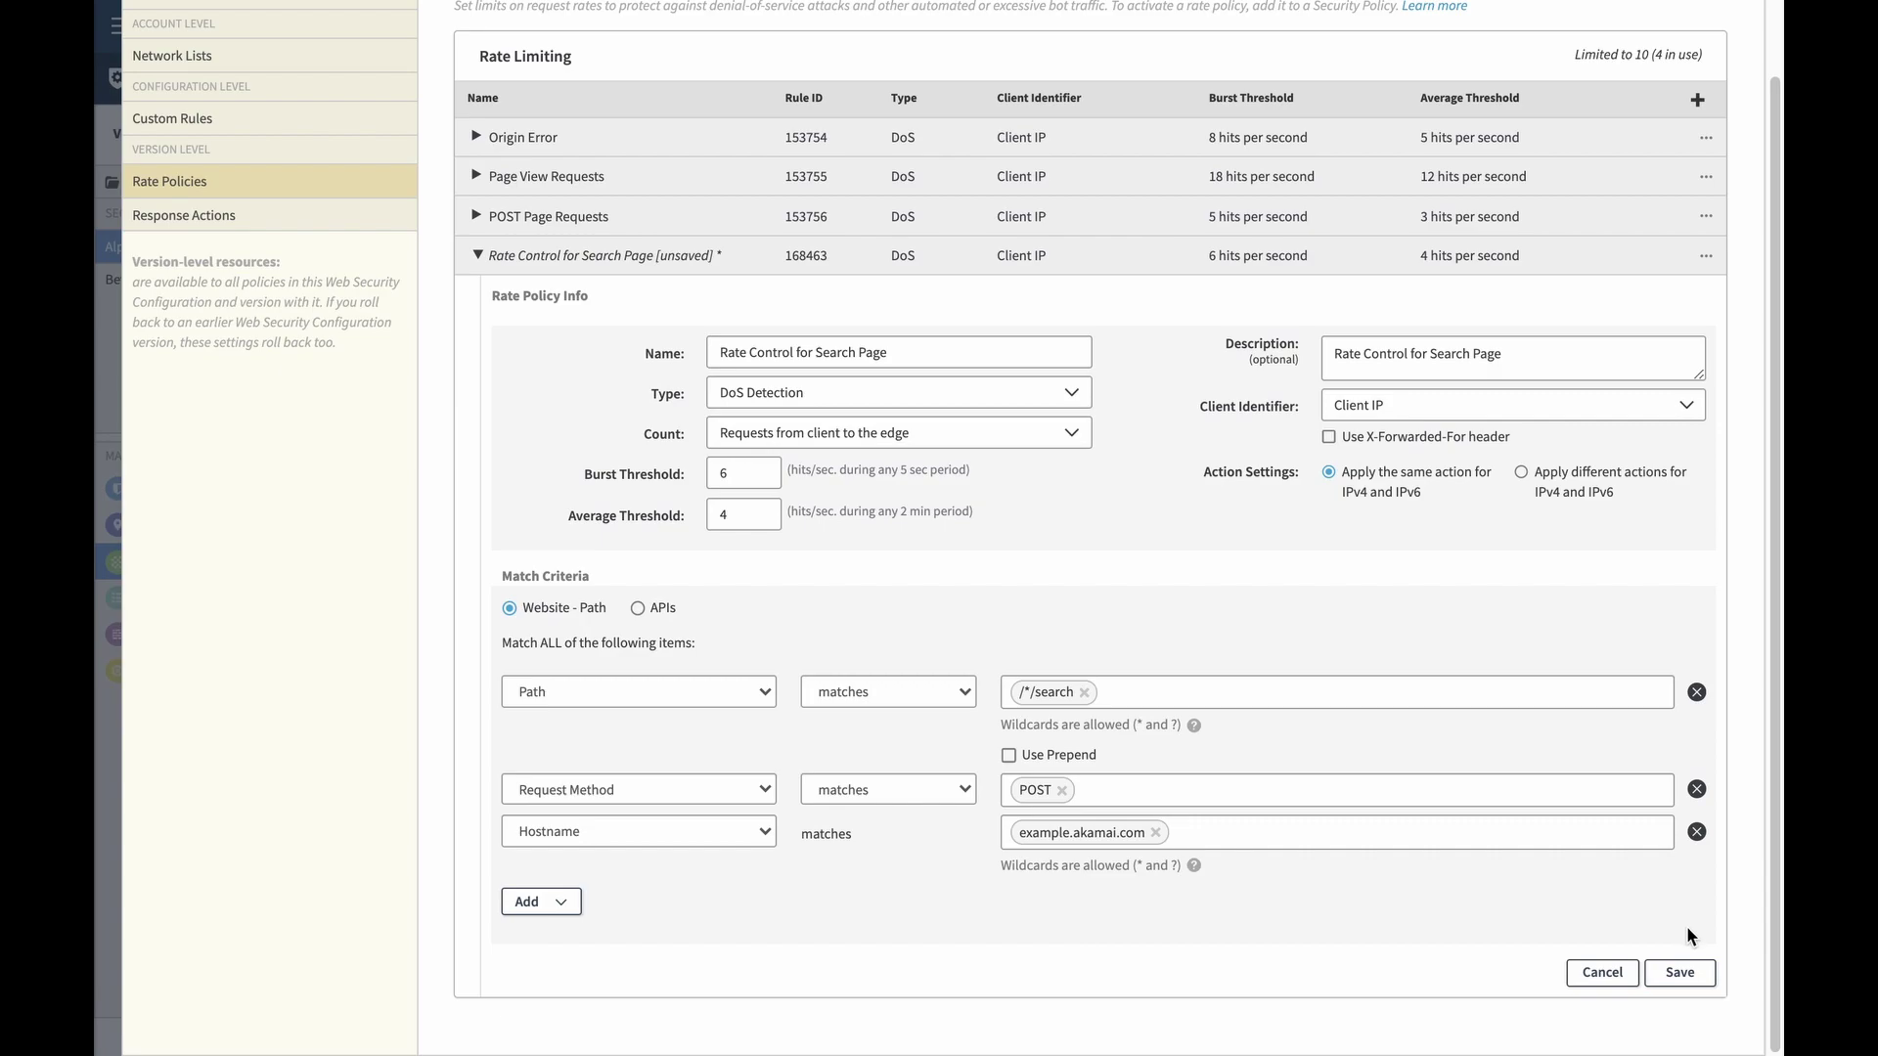
{"action": "left_click", "coordinate": [1678, 971]}
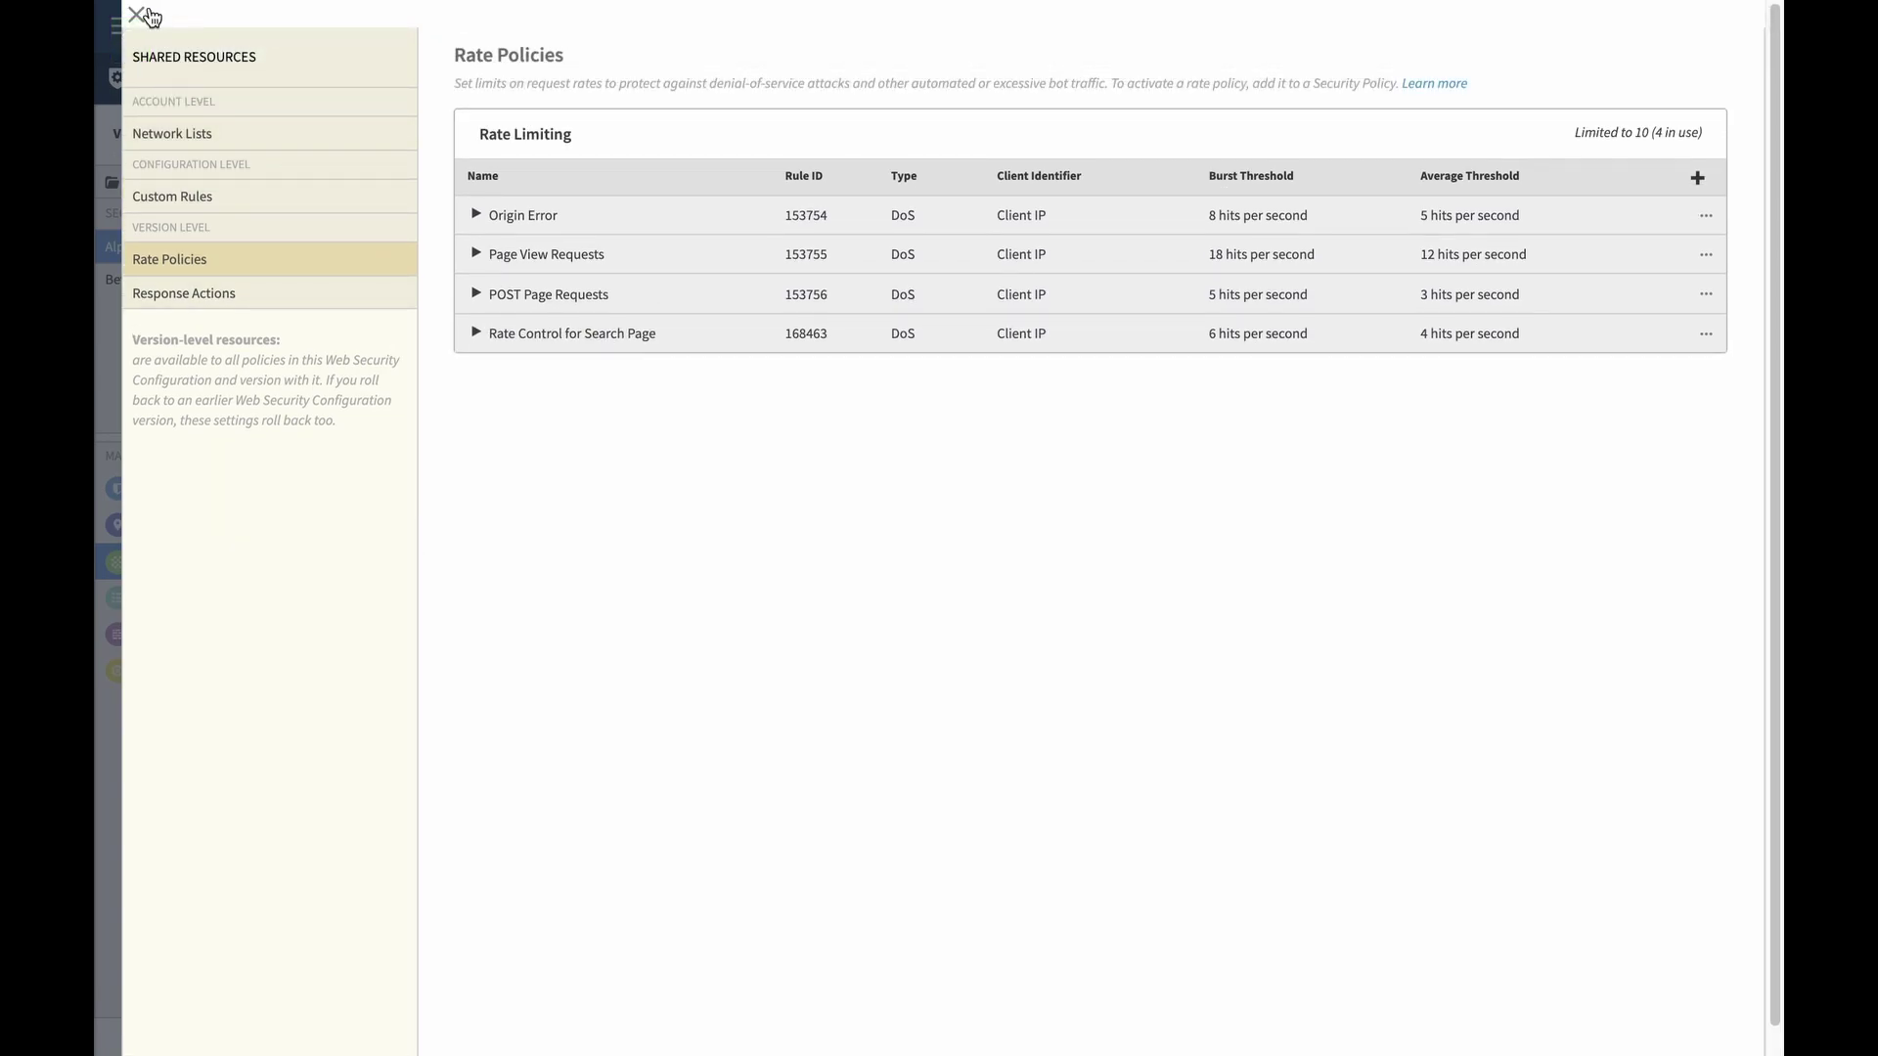
{"action": "left_click", "coordinate": [136, 14]}
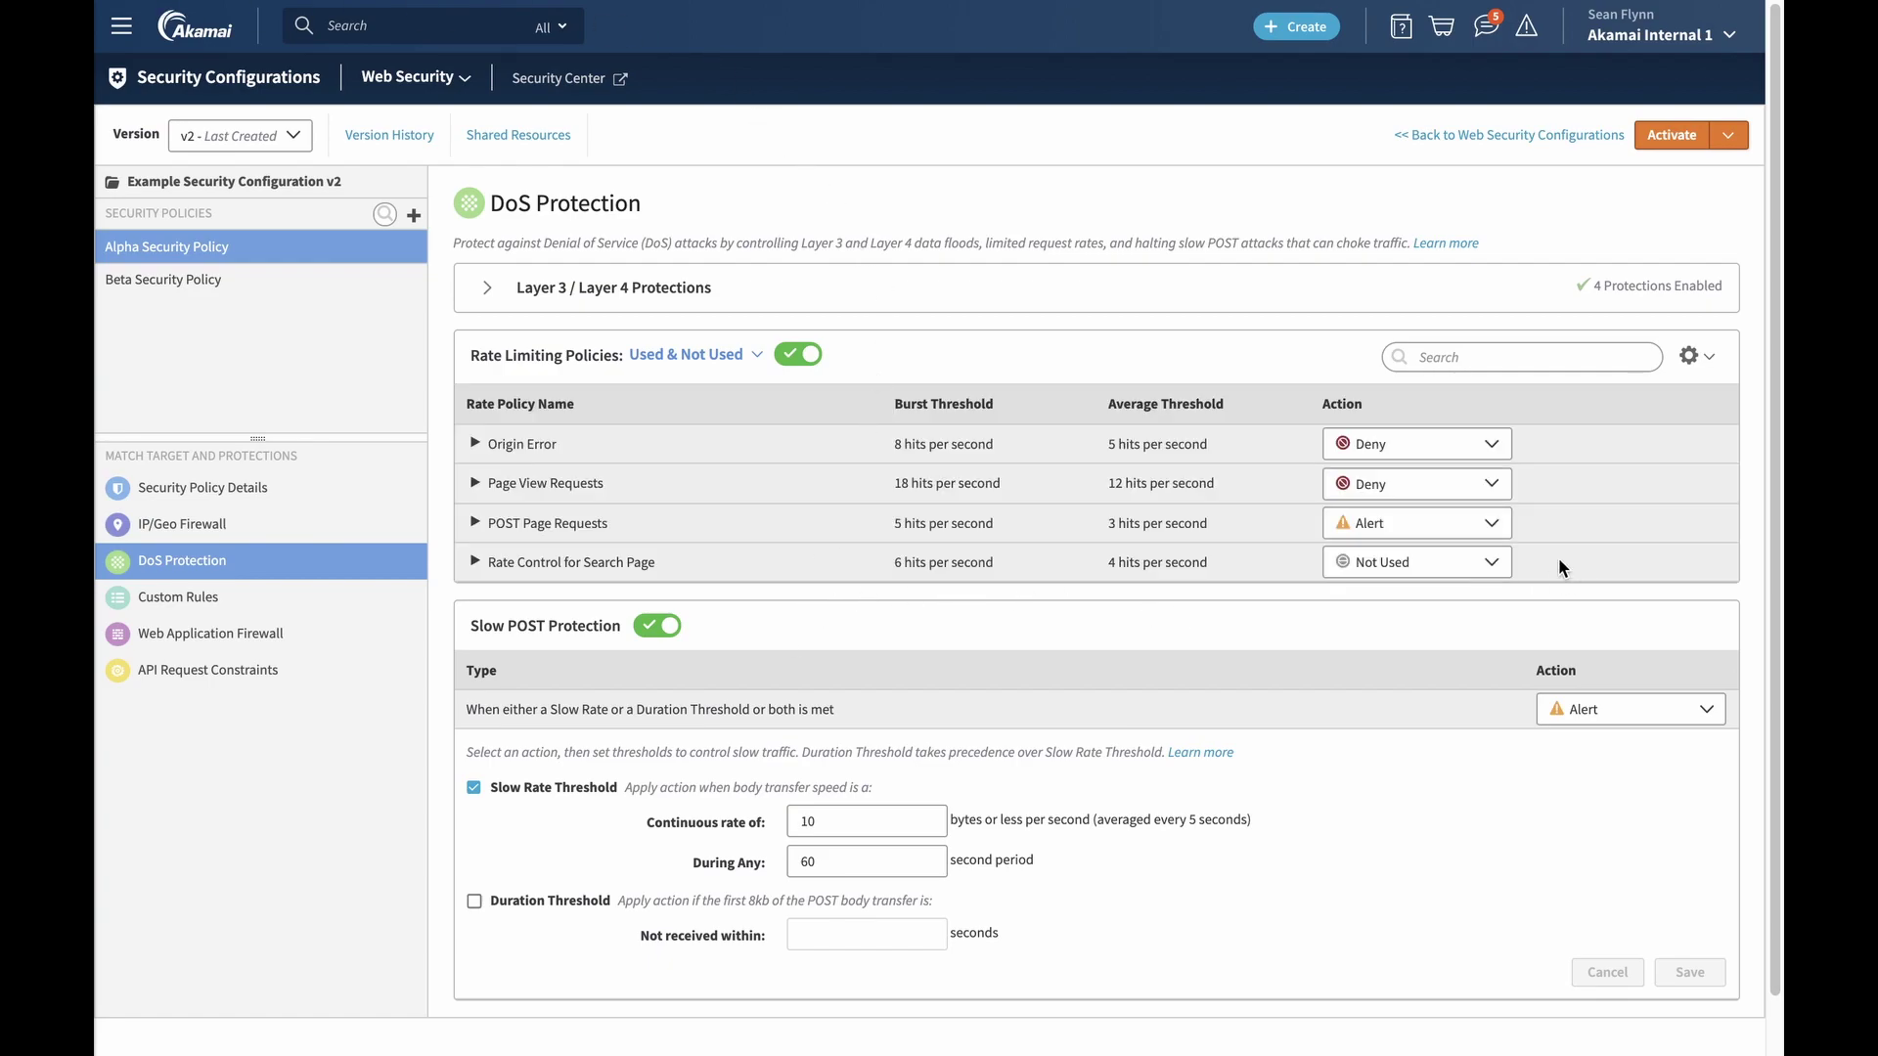
Set the action of the Rate Control for Search Page policy to Alert and switch it to Deny.
{"action": "left_click", "coordinate": [1345, 567]}
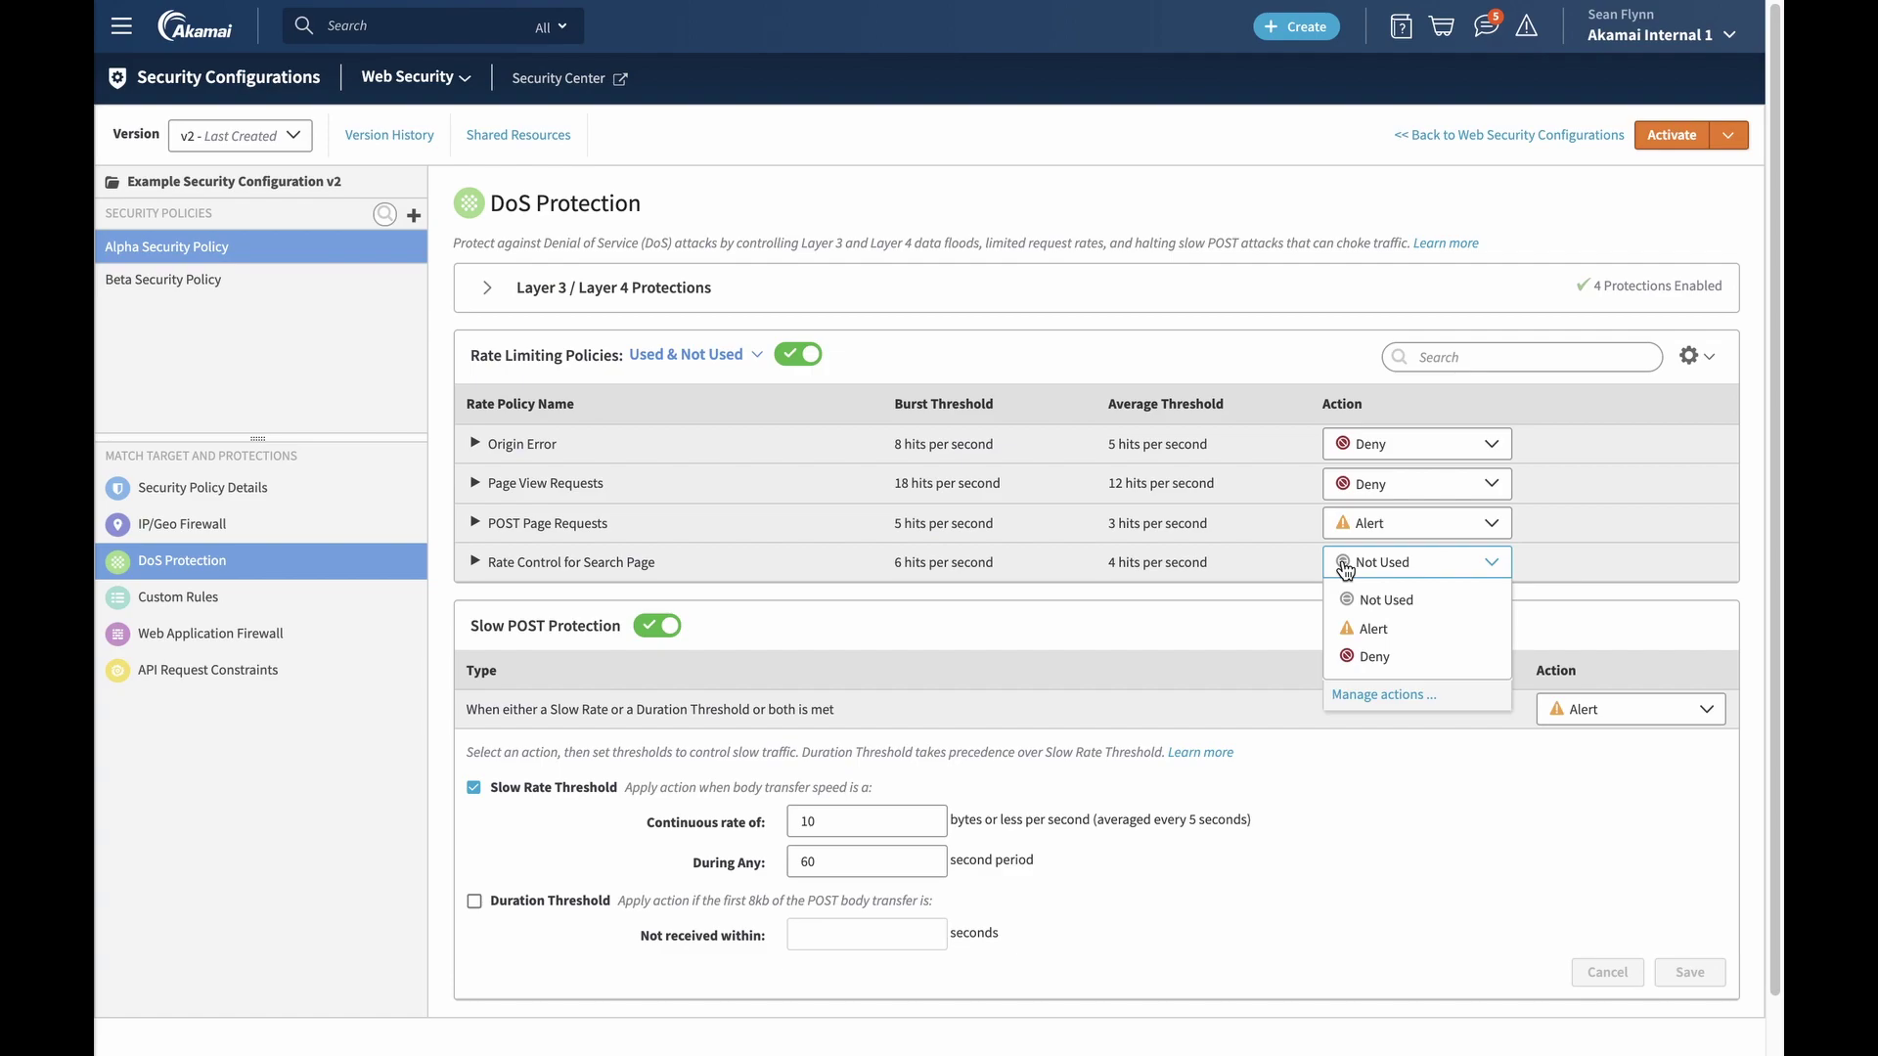
{"action": "left_click", "coordinate": [1358, 631]}
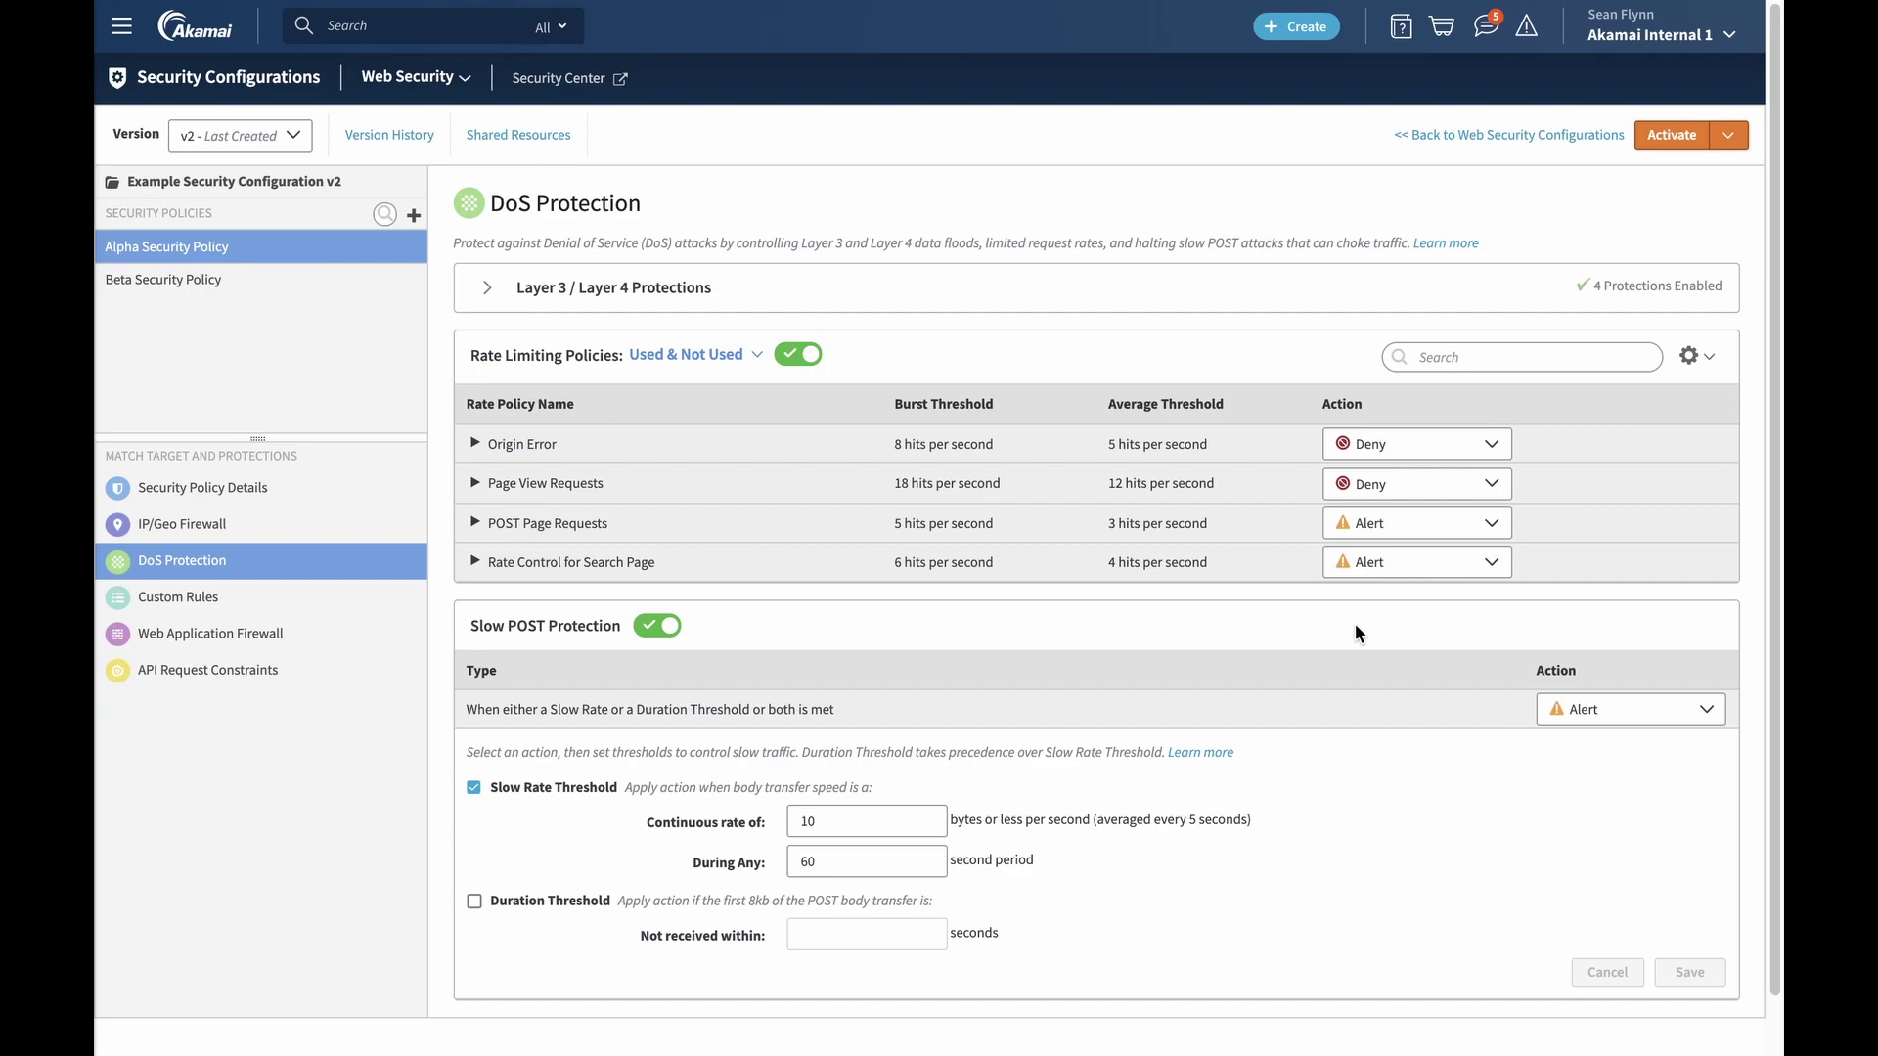
{"action": "left_click", "coordinate": [1404, 571]}
{"action": "left_click", "coordinate": [1393, 659]}
Open the activation details for version 2 of the Example Security Configuration.
{"action": "left_click", "coordinate": [1671, 137]}
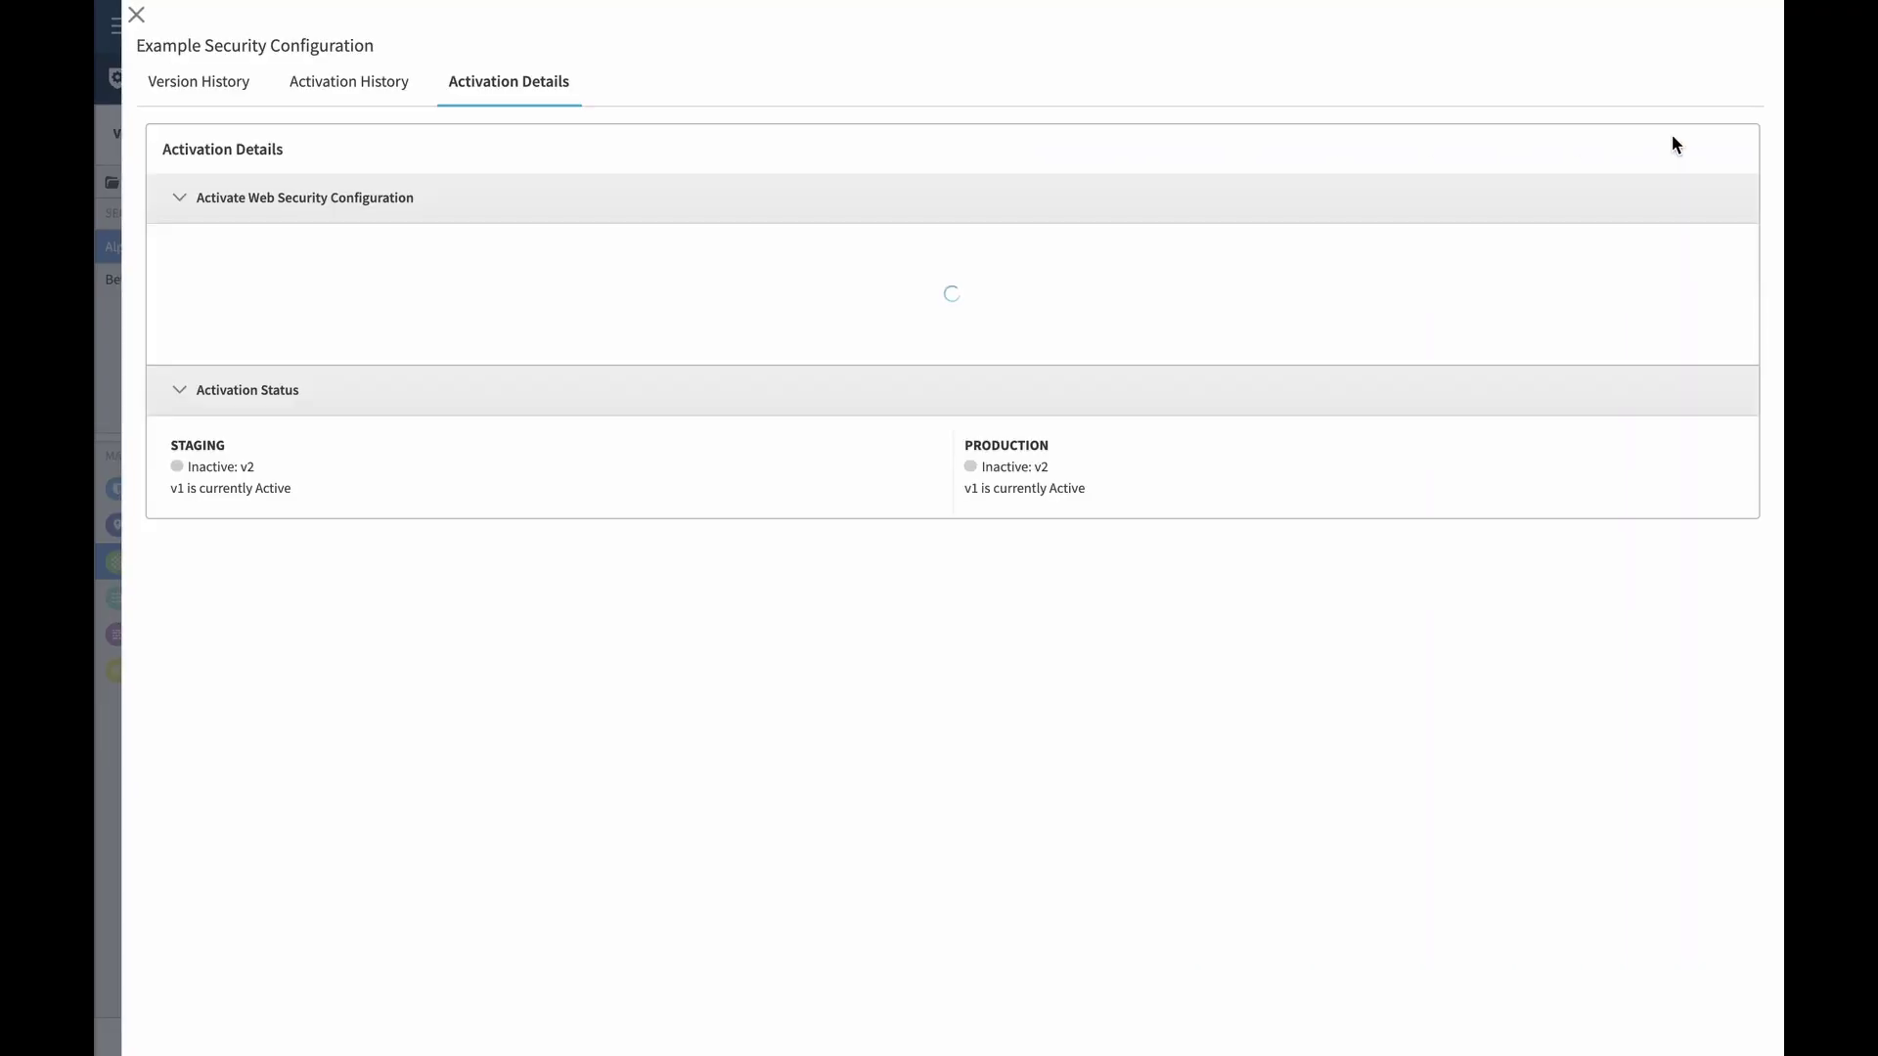